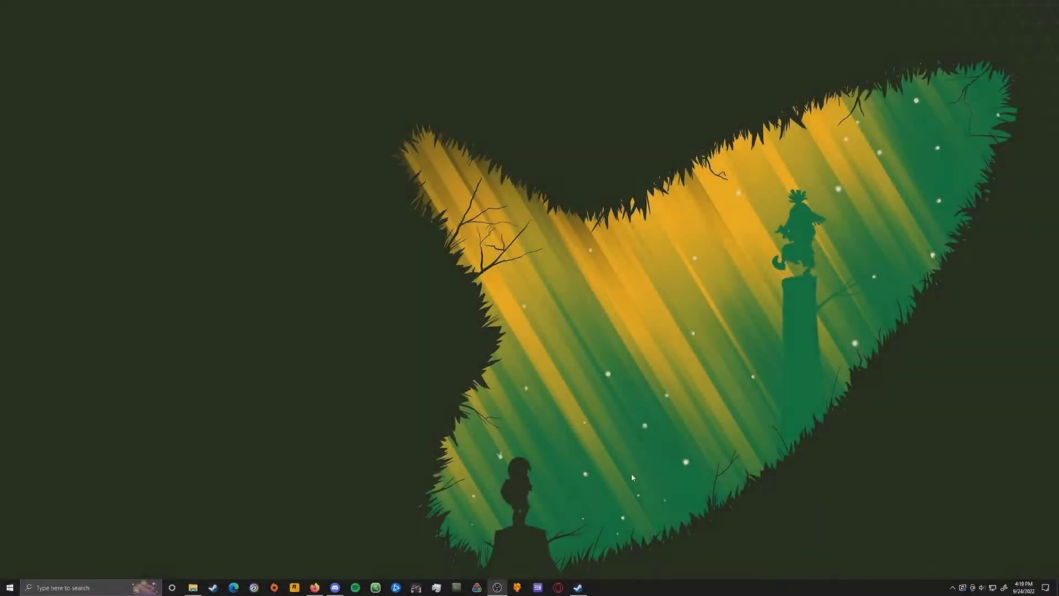
- Create a new folder named Project64 on the DATA (D:) drive and open it in File Explorer
left_click(193, 588)
right_click(755, 310)
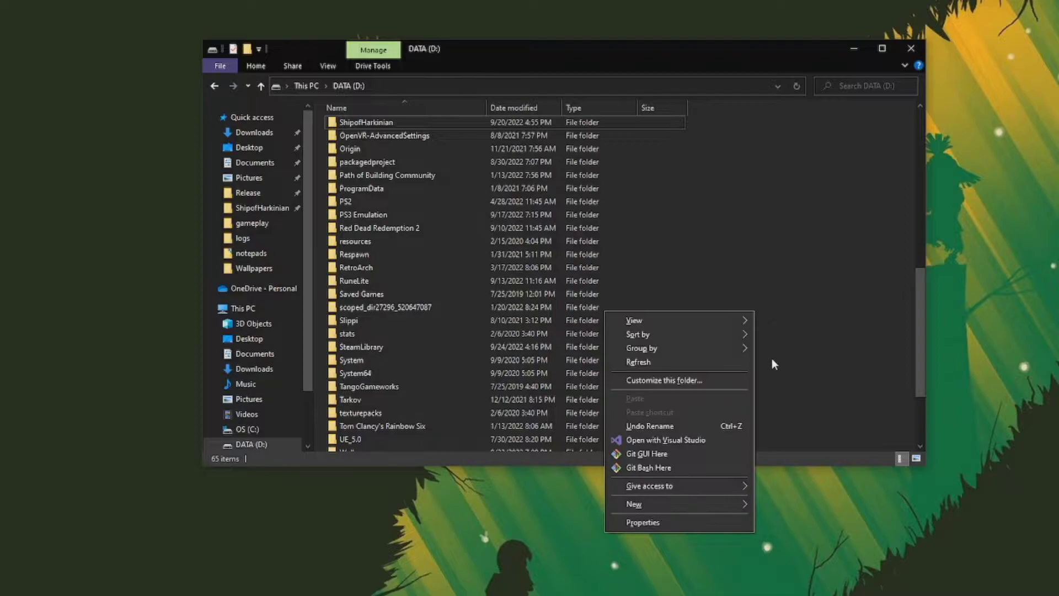
mouse_move(678, 507)
left_click(786, 505)
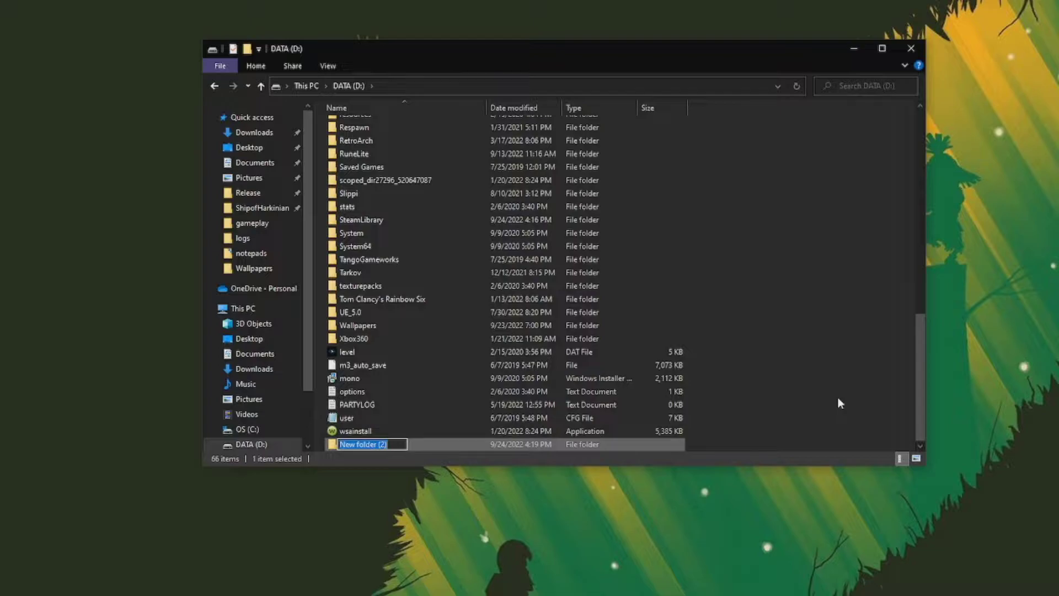
type("P")
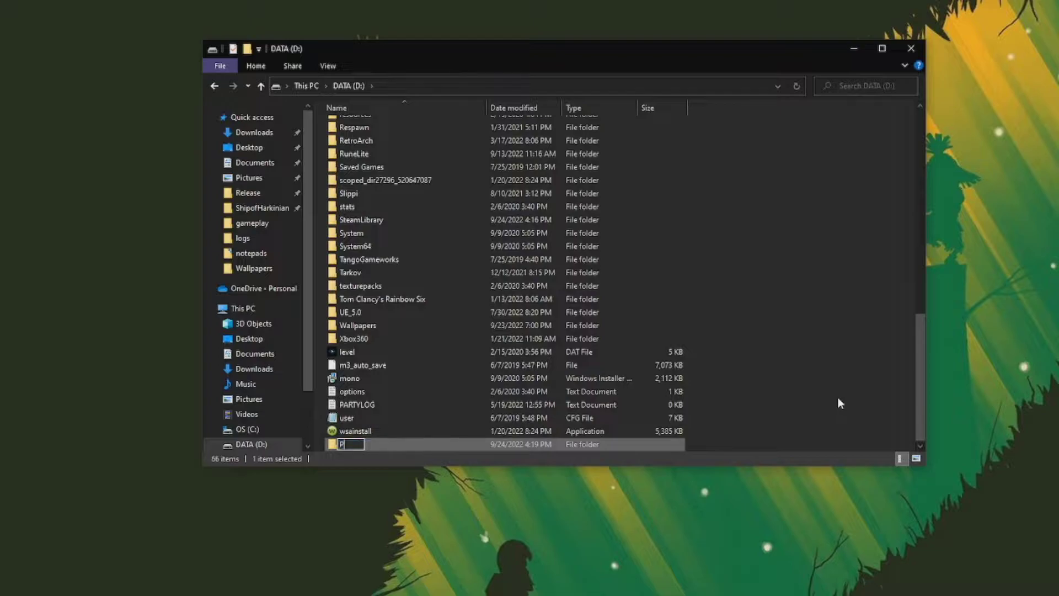
type("roject64")
key("Return")
double_click(633, 445)
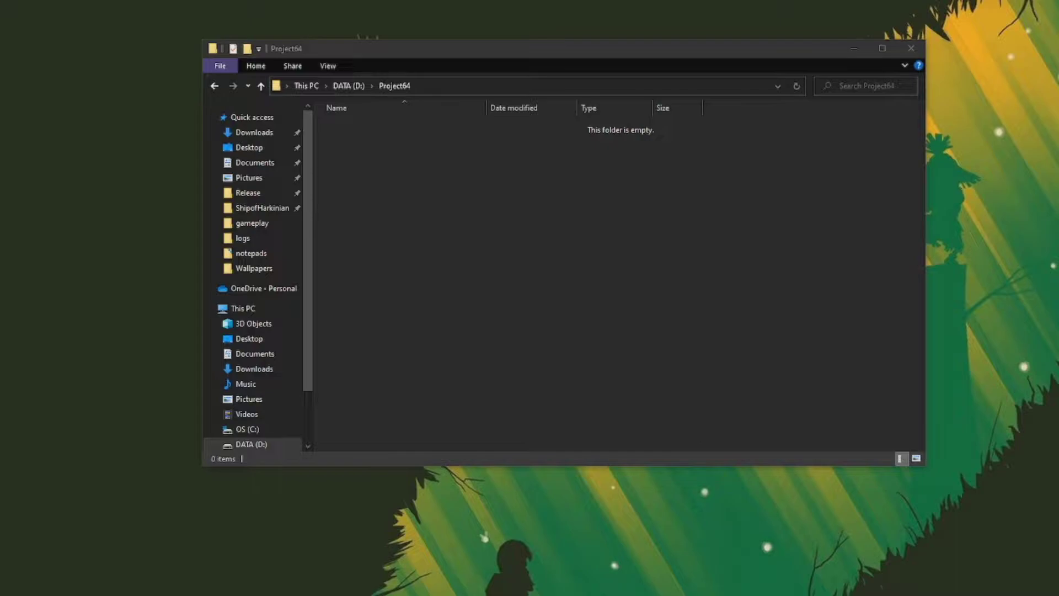
- Maximise the pj64-emu.com page, download the Project64 3.0.1 installer and run it
left_click_drag(994, 254, 406, 1)
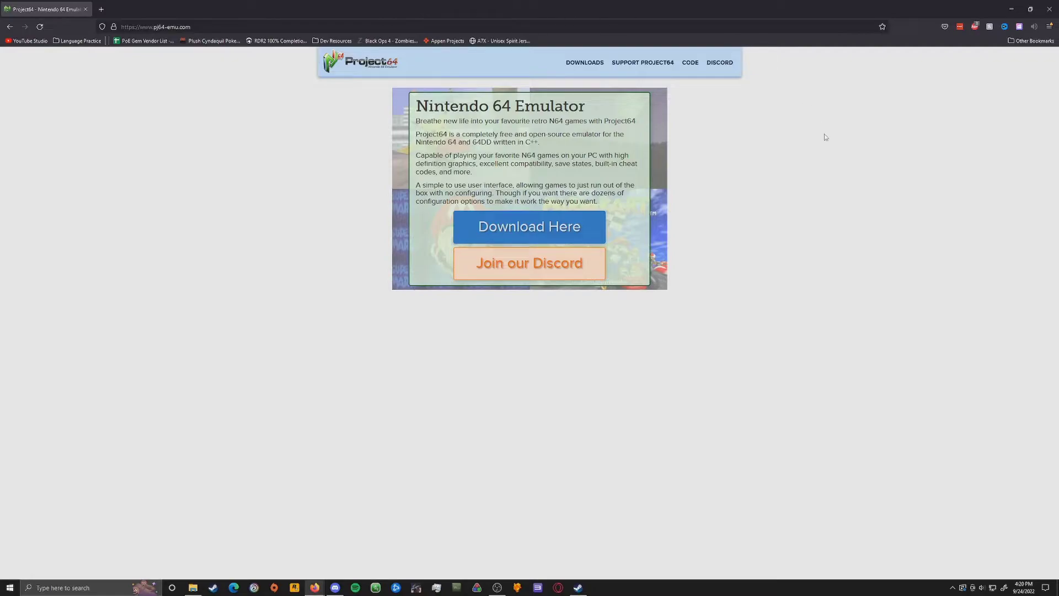
left_click(537, 228)
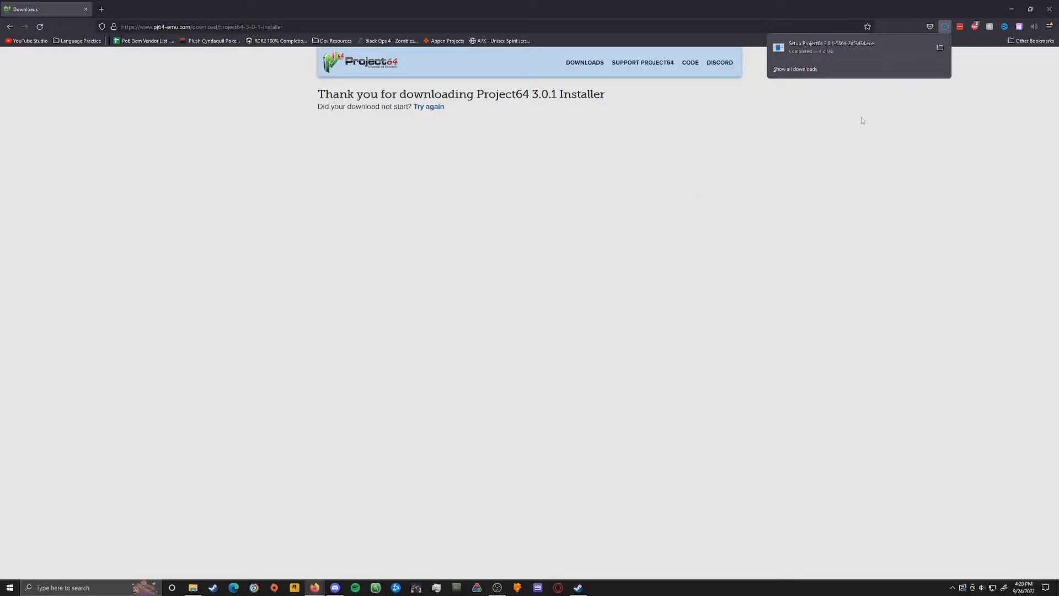
left_click(847, 51)
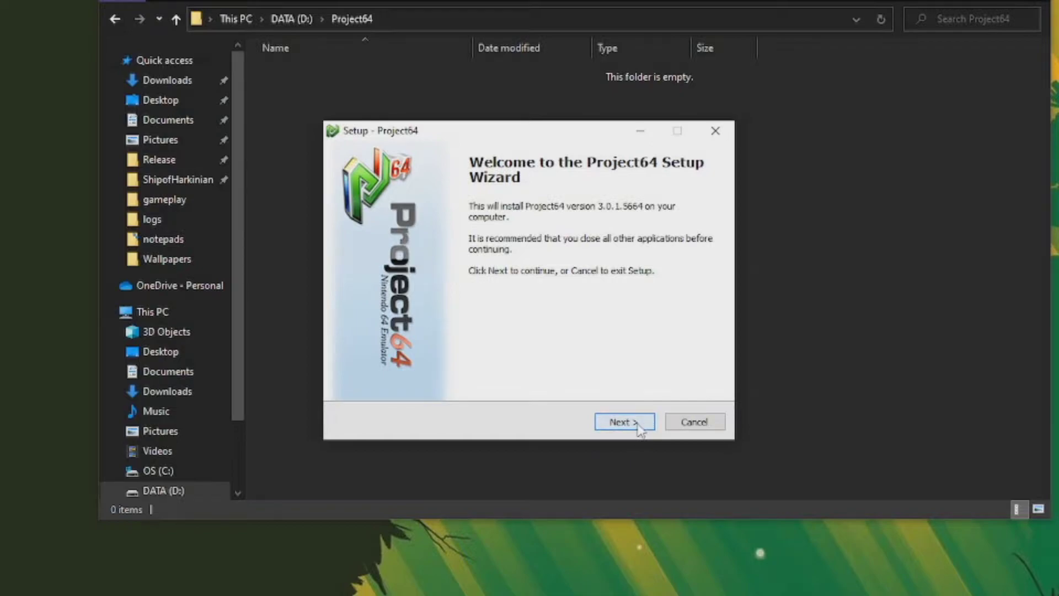
- Set the install location to D:\Project64, removing the extra Project64 3.0 subfolder from the path
left_click(638, 424)
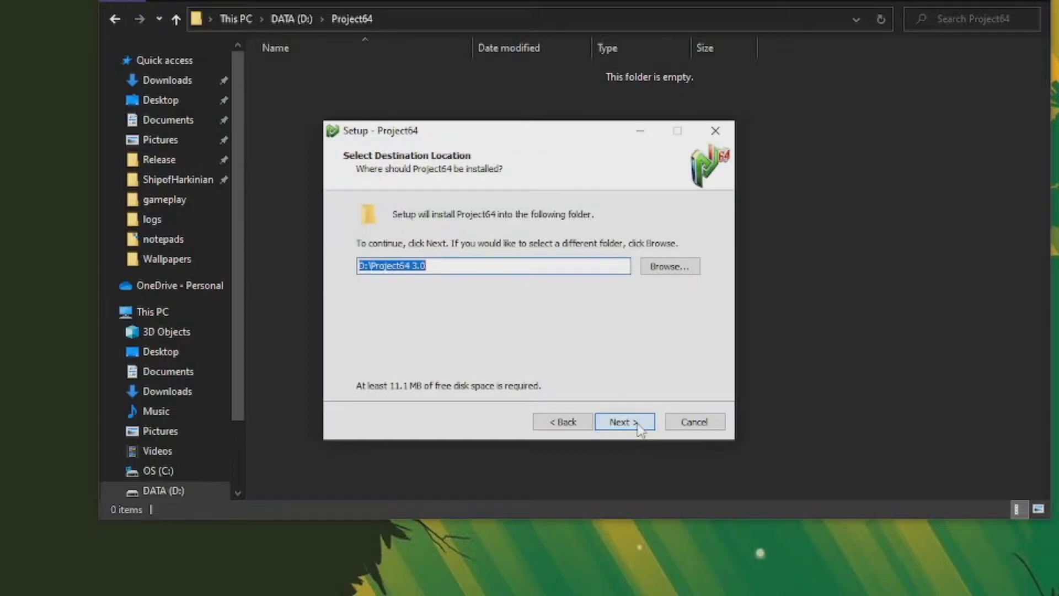
left_click(670, 267)
scroll(486, 322, "down", 4)
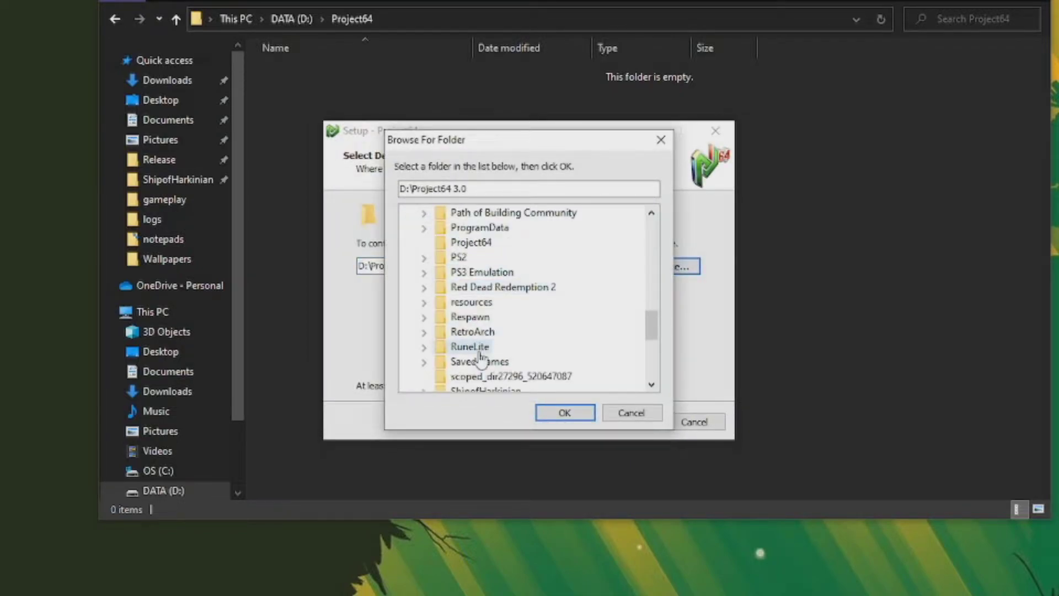
scroll(493, 362, "up", 3)
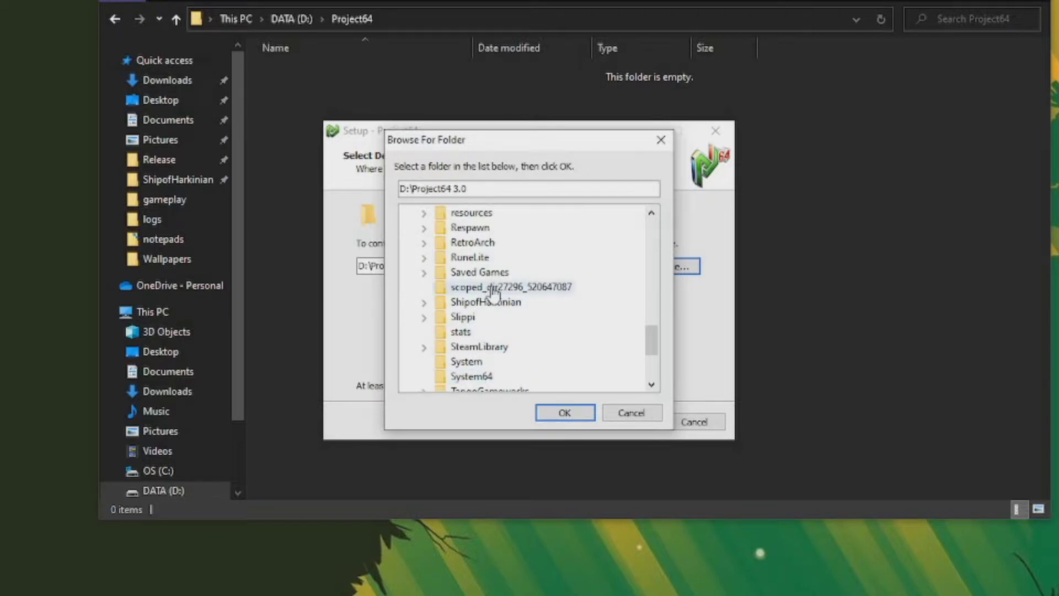
left_click(472, 242)
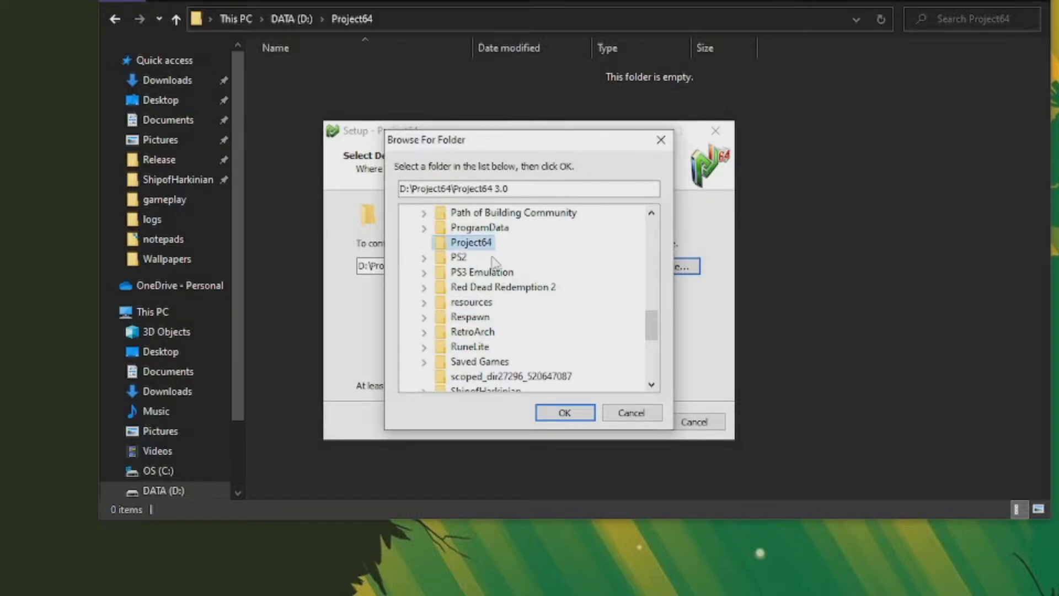
left_click(564, 413)
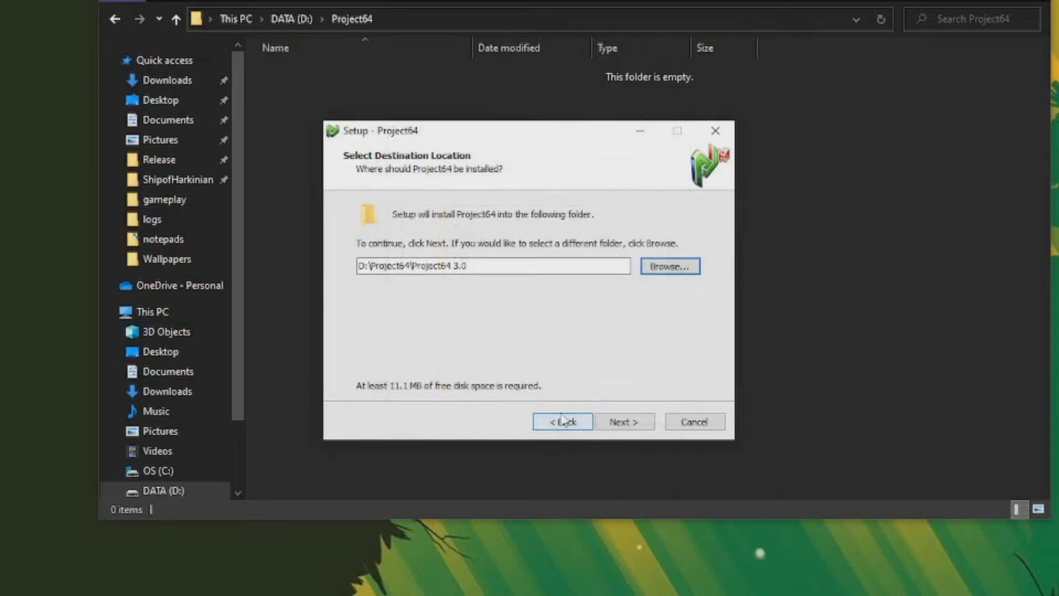
left_click_drag(474, 266, 418, 270)
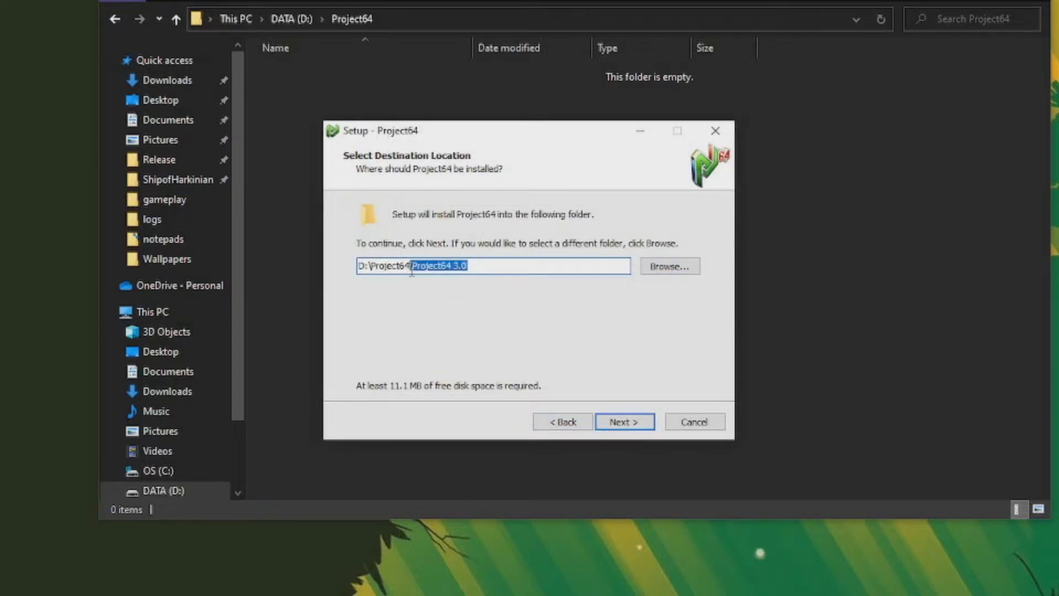
key("BackSpace")
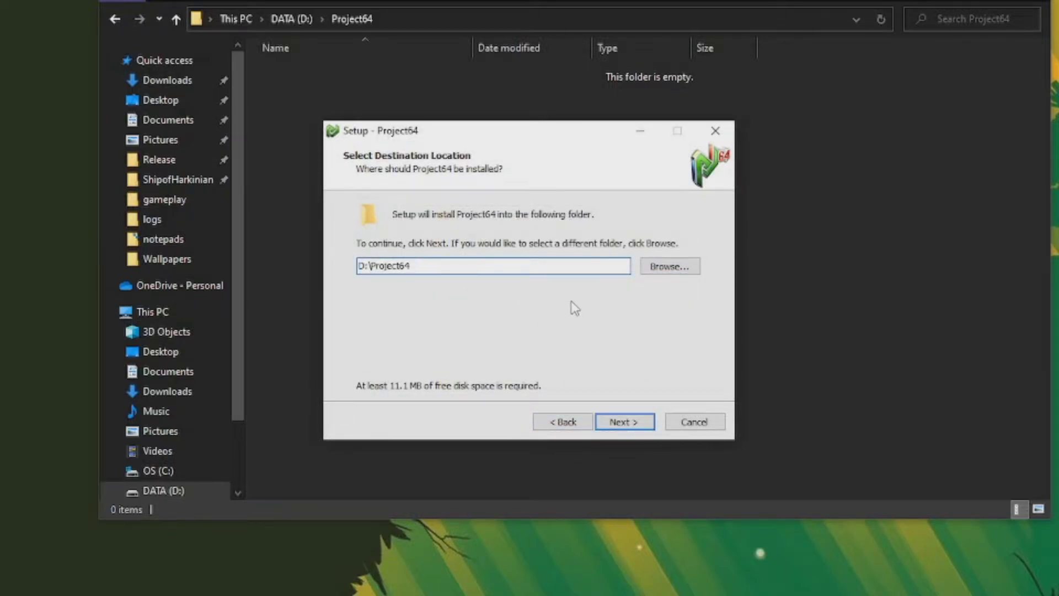
- Confirm installing into the existing folder and start installation with the default extra tasks
left_click(637, 425)
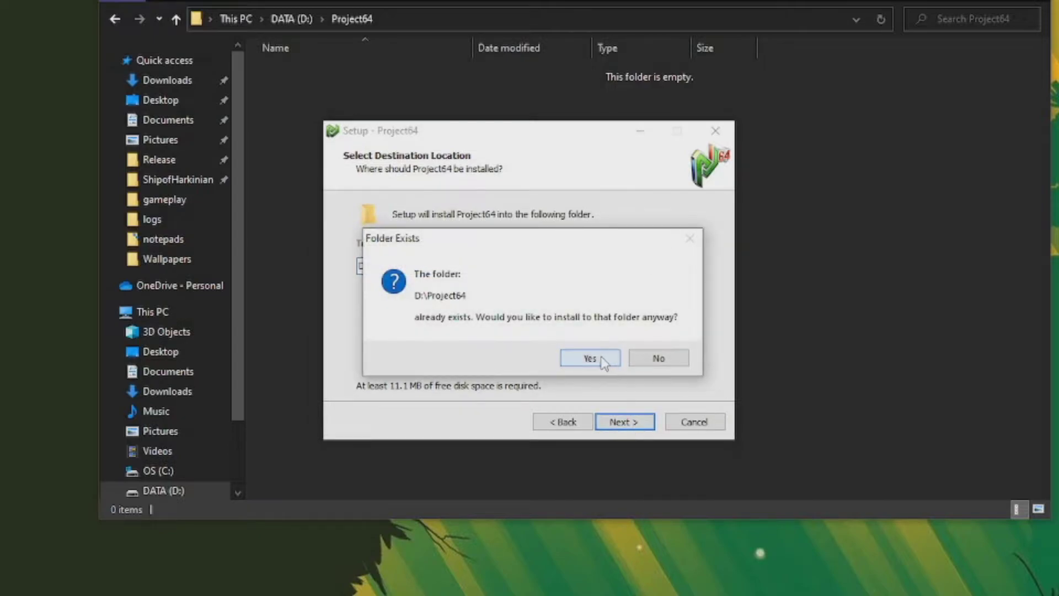
left_click(603, 360)
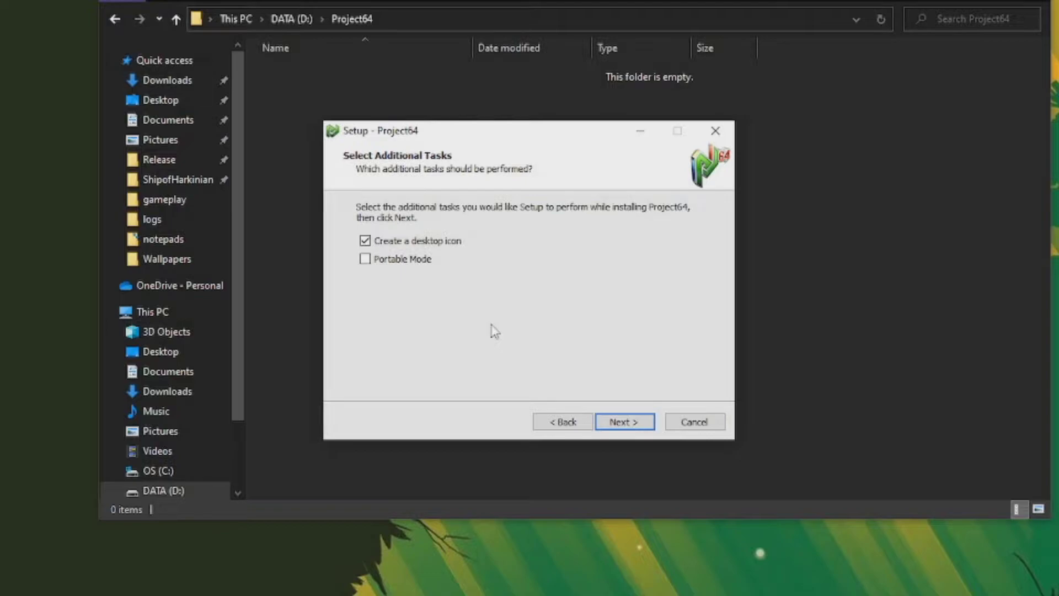
left_click(618, 421)
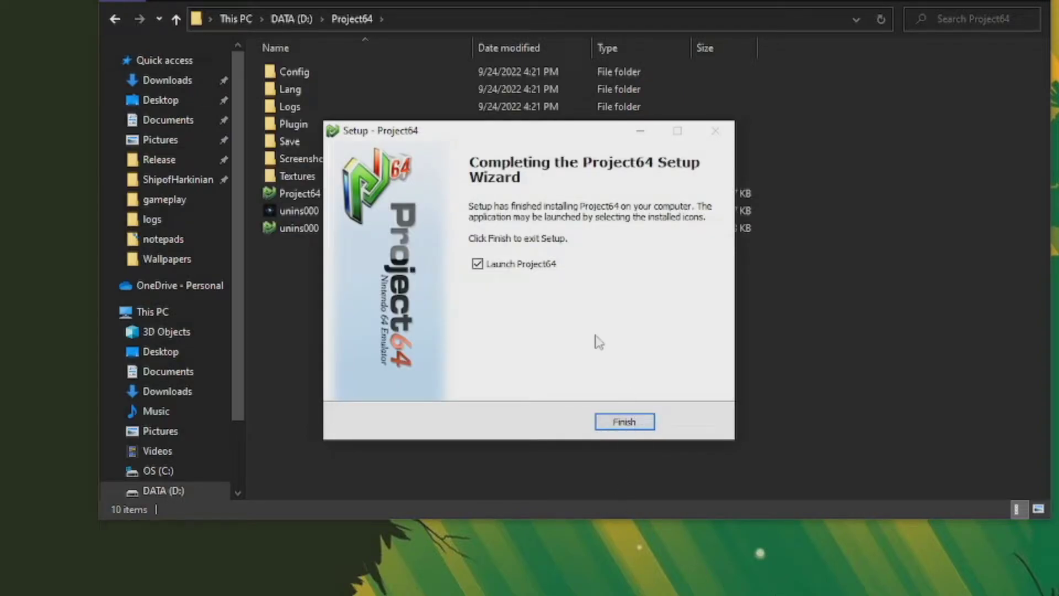
- Finish setup to launch Project64, and create a Games folder inside D:\Project64
left_click(628, 421)
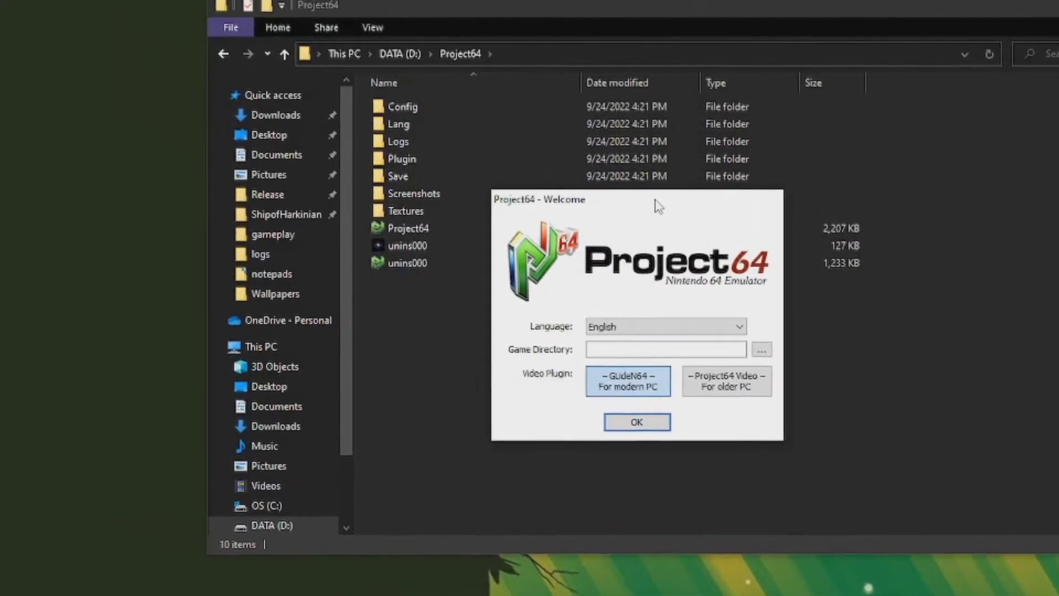
left_click_drag(547, 166, 0, 36)
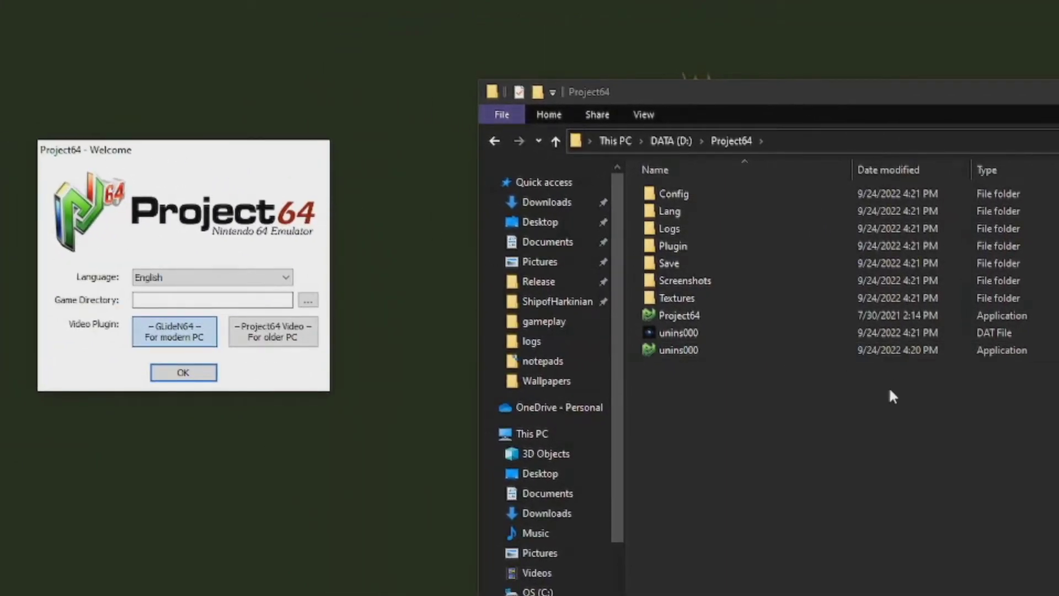
right_click(888, 398)
left_click(1050, 561)
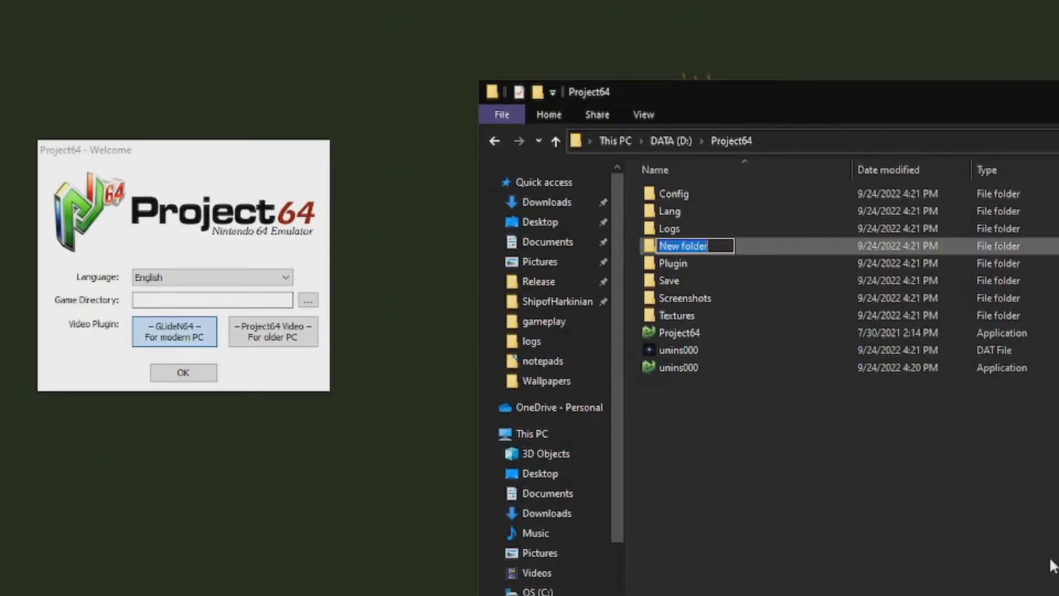
type("Games")
key("Return")
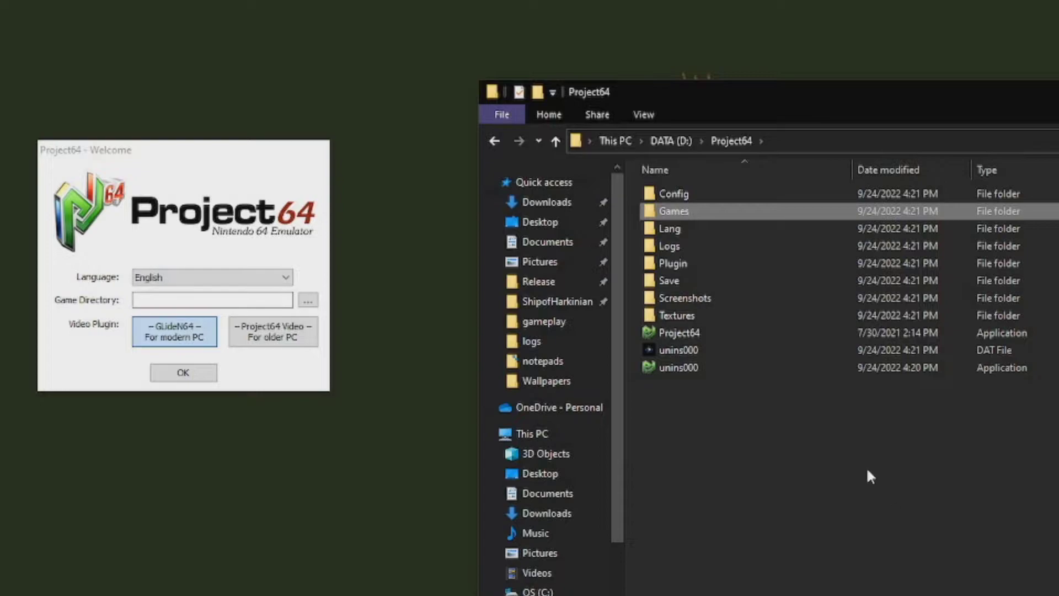
- Choose D:\Project64\Games as the game directory and finish the welcome setup
left_click(308, 300)
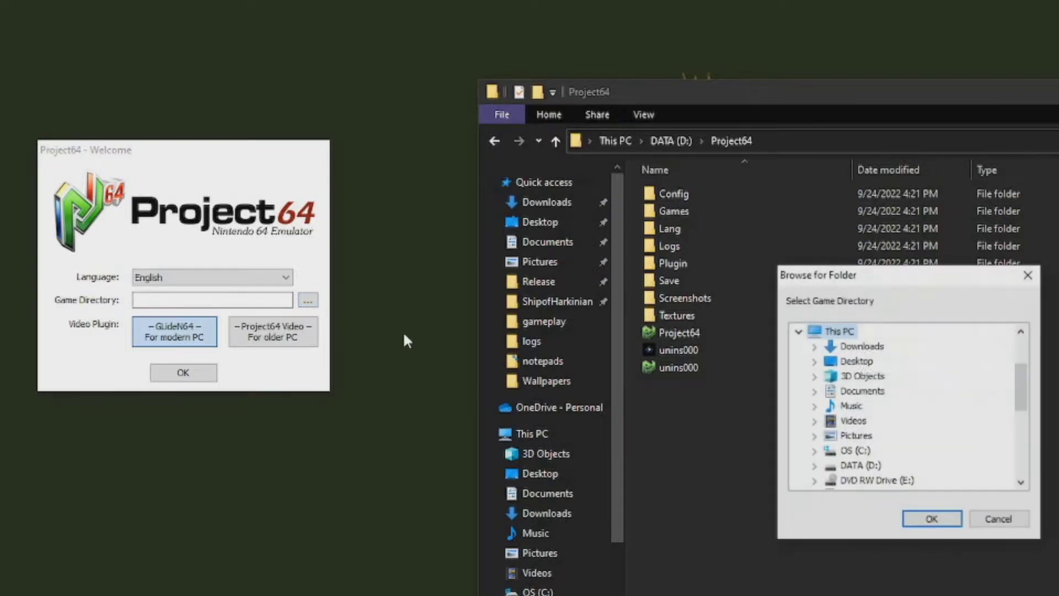
left_click(817, 466)
scroll(885, 436, "down", 10)
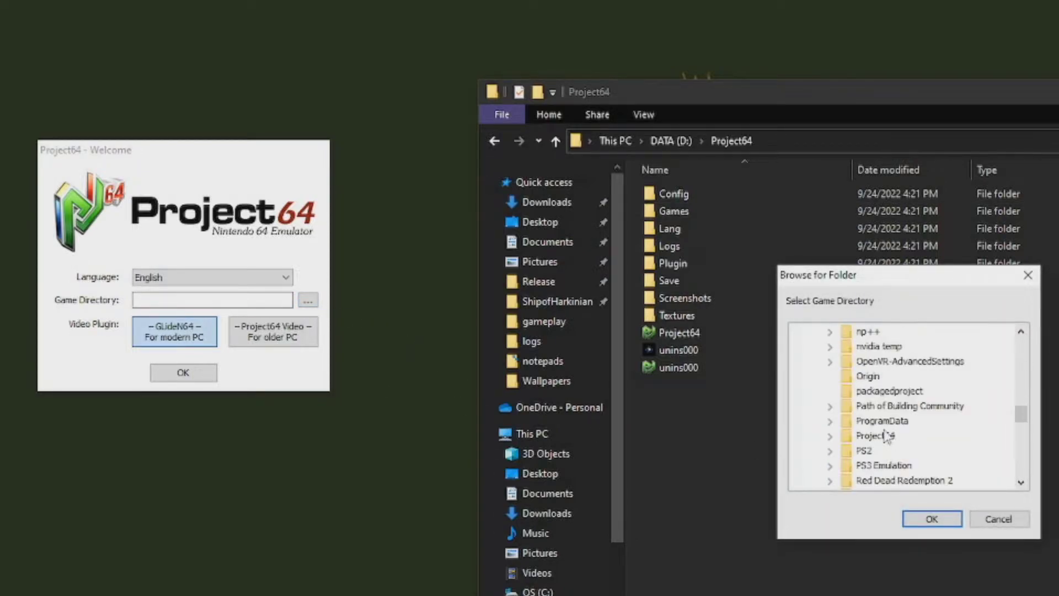
scroll(886, 436, "down", 1)
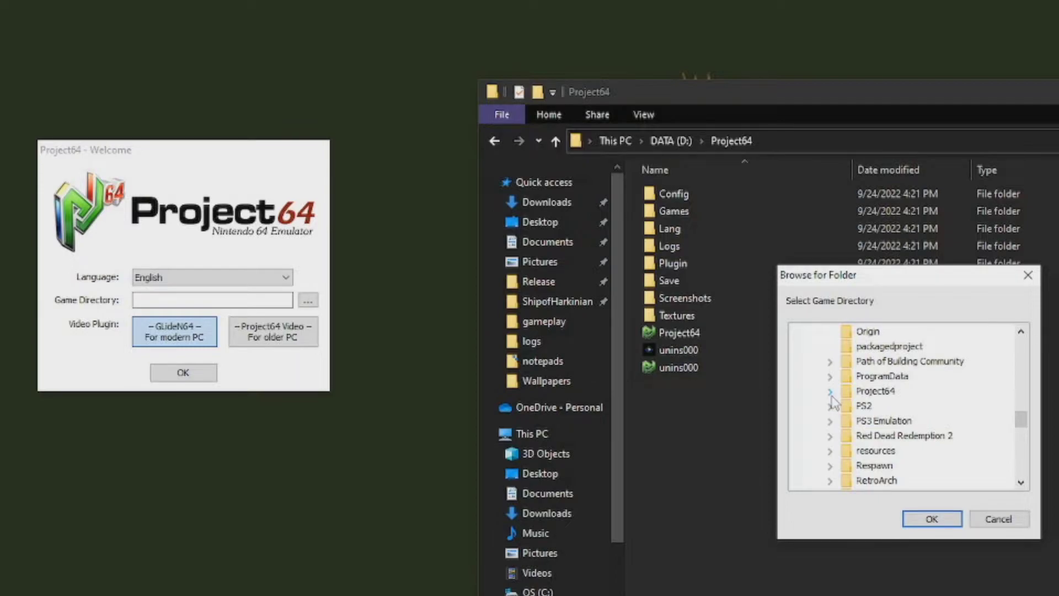
scroll(834, 402, "up", 4)
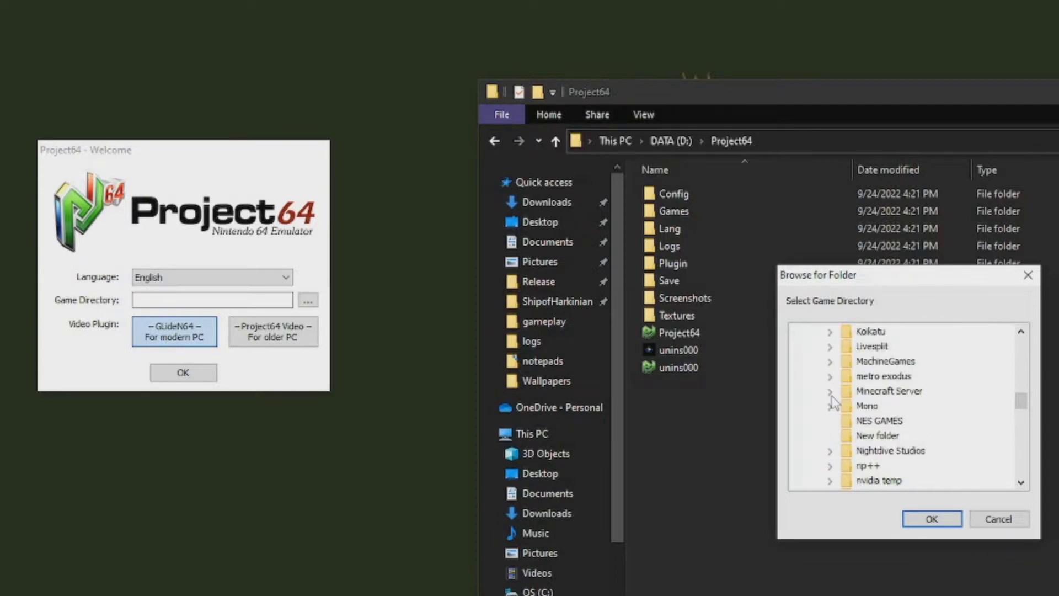
scroll(835, 402, "down", 2)
scroll(835, 402, "down", 2)
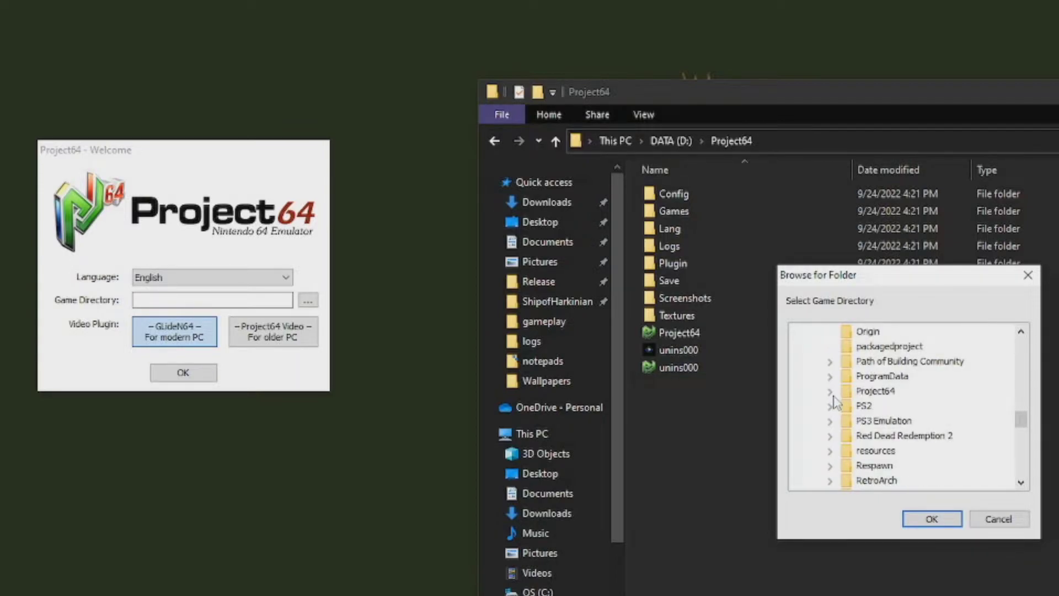
left_click(830, 392)
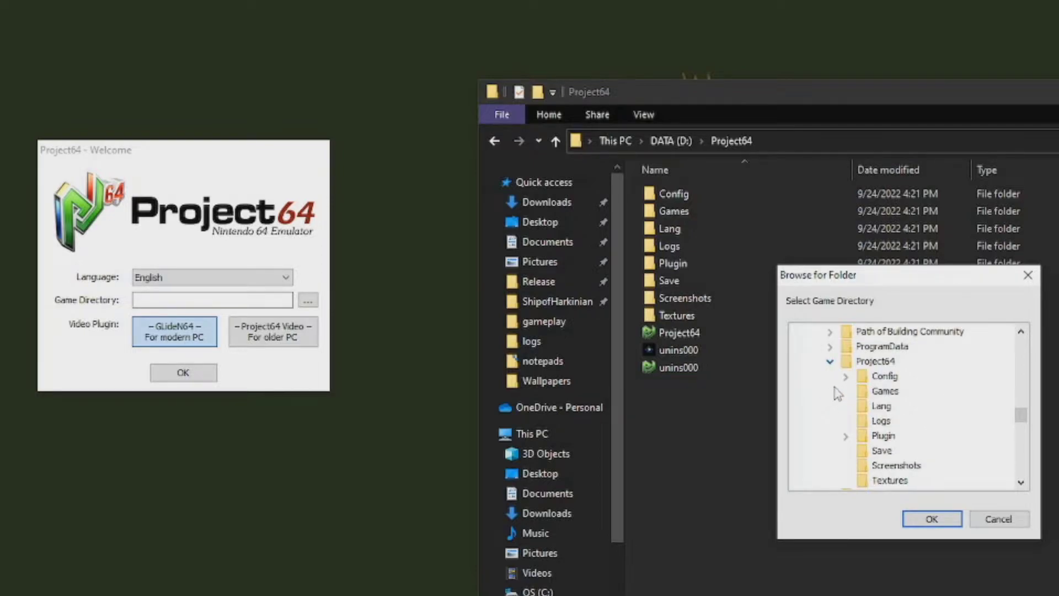
left_click(887, 392)
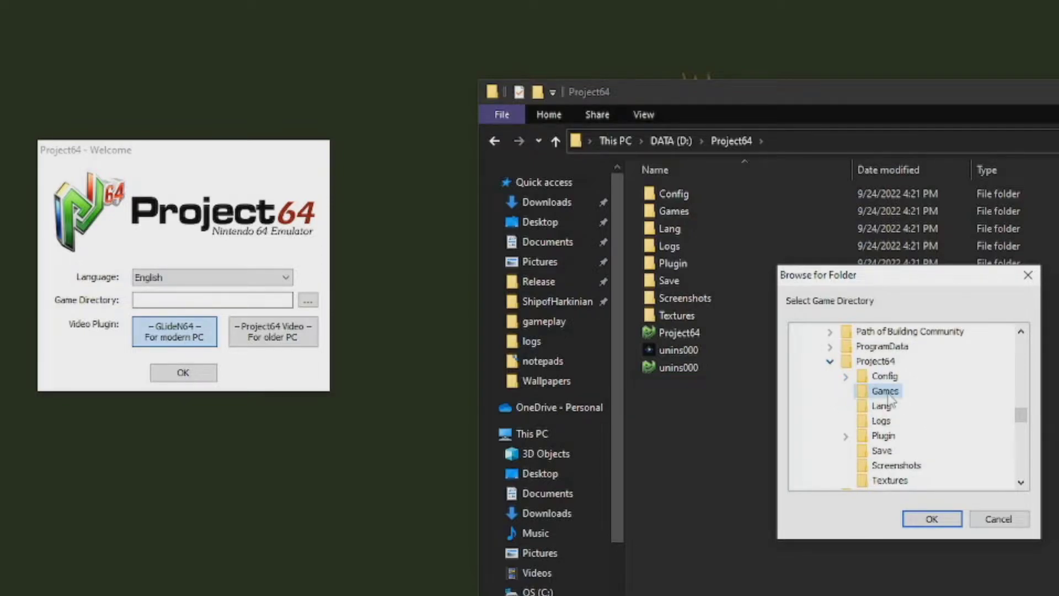
left_click(932, 518)
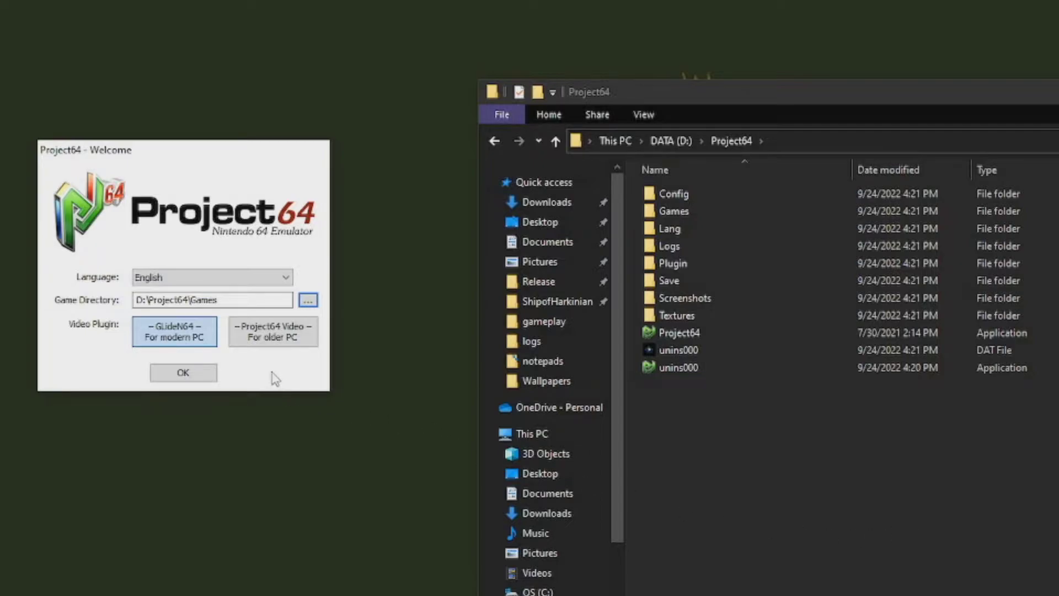
left_click(196, 379)
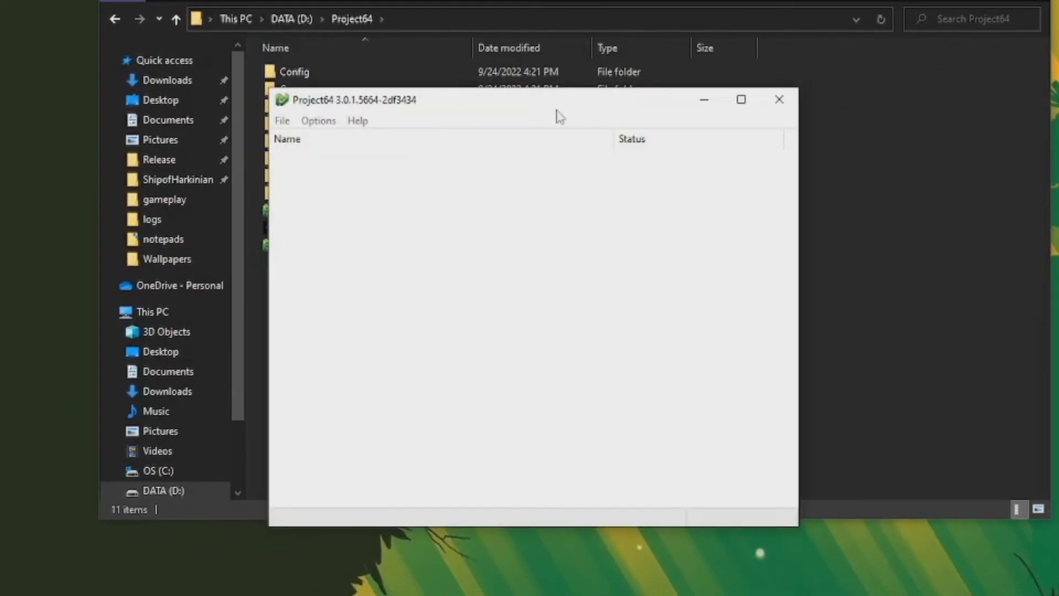
- Move the Project64 window aside and dismiss the Support Project64 prompt with Continue
left_click_drag(558, 110, 678, 108)
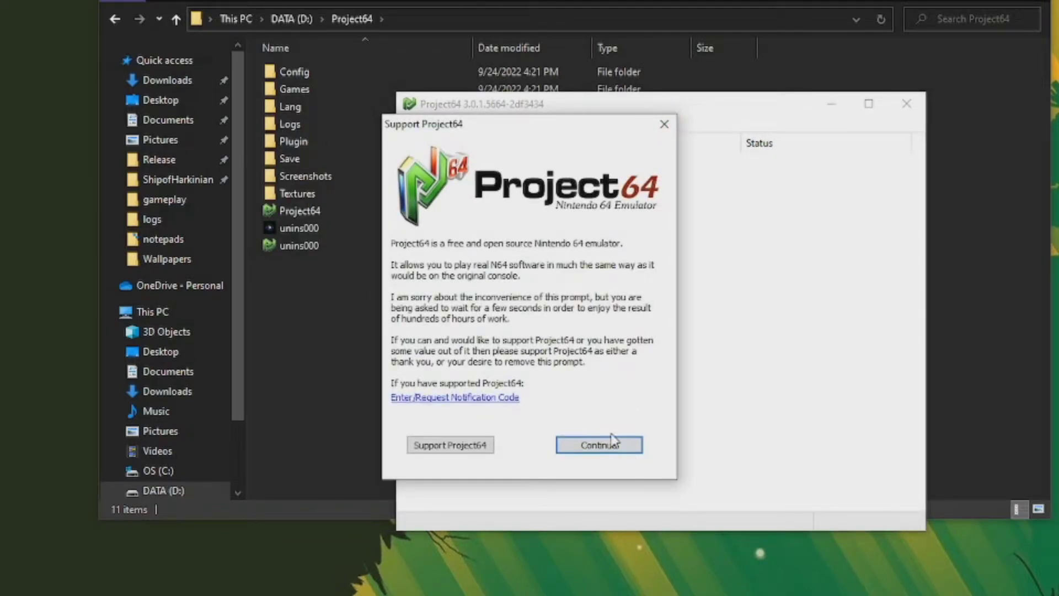
left_click(610, 440)
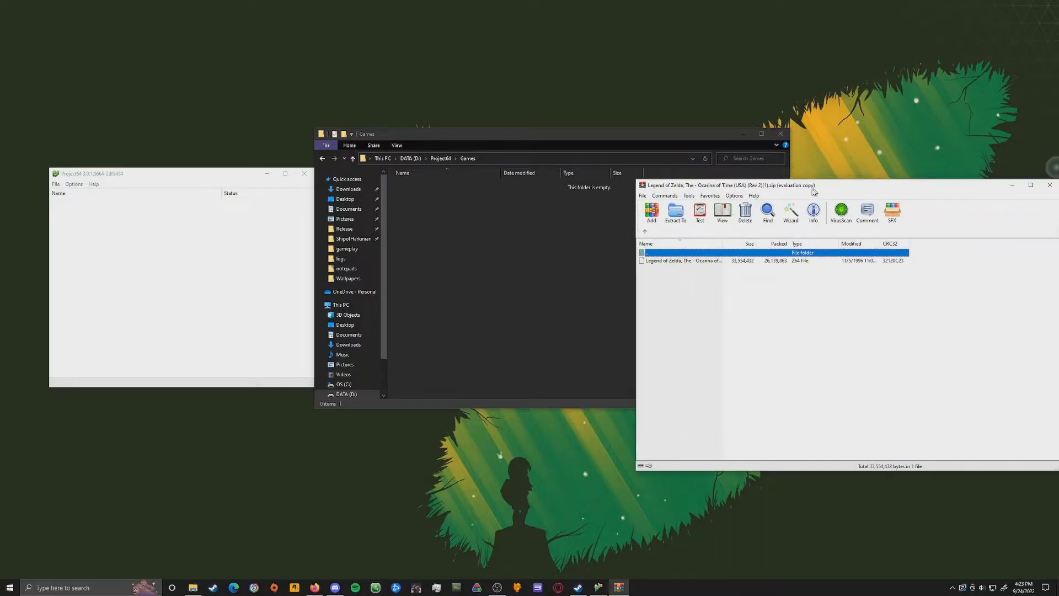
- Drag the Ocarina of Time Z64 ROM from the WinRAR archive into Games, then minimise WinRAR
left_click_drag(813, 189, 808, 285)
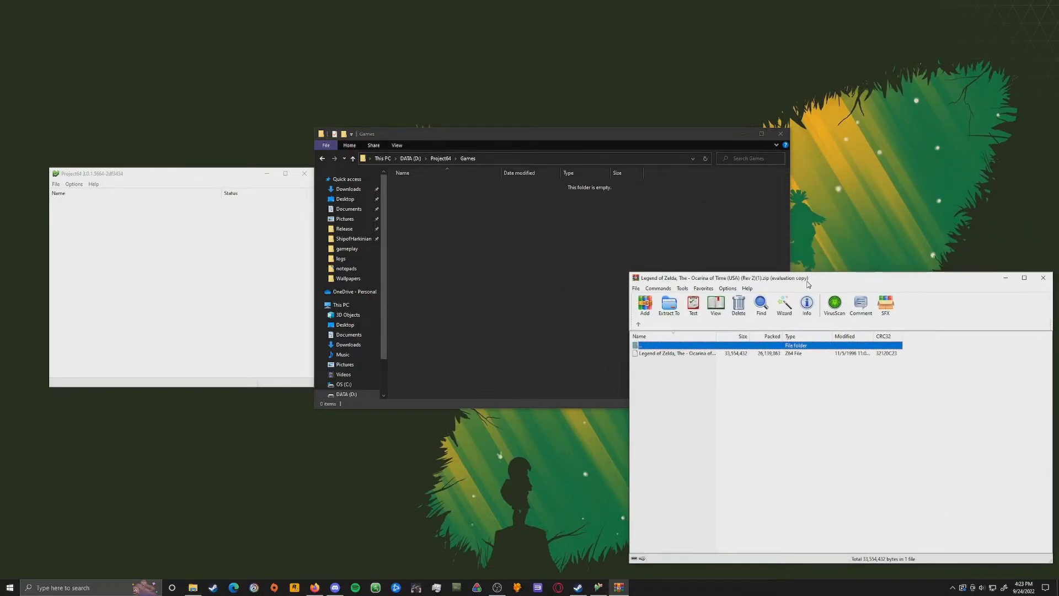
left_click_drag(701, 353, 507, 279)
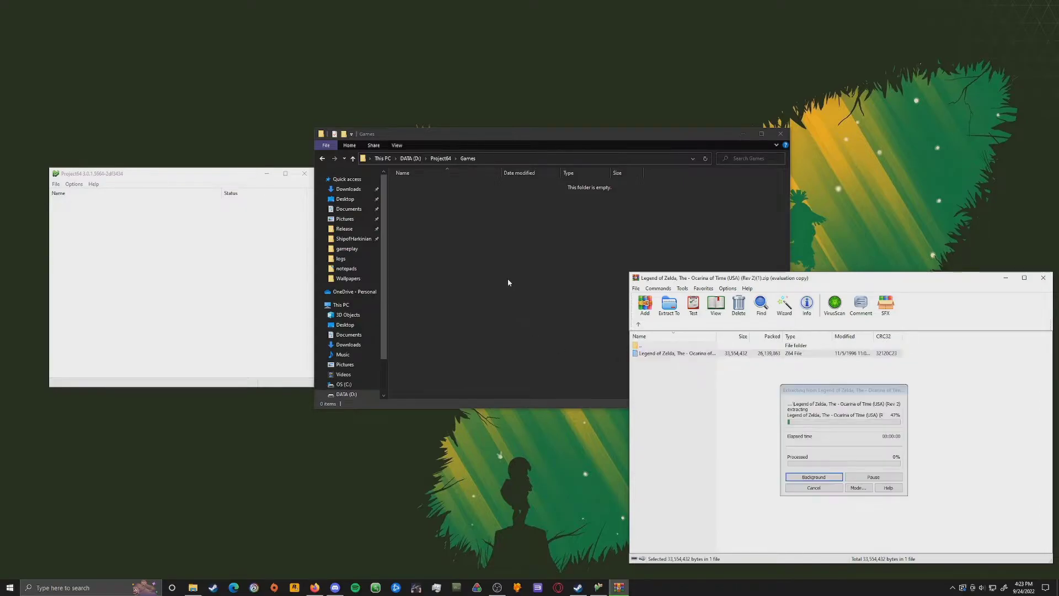
left_click(566, 297)
left_click(929, 396)
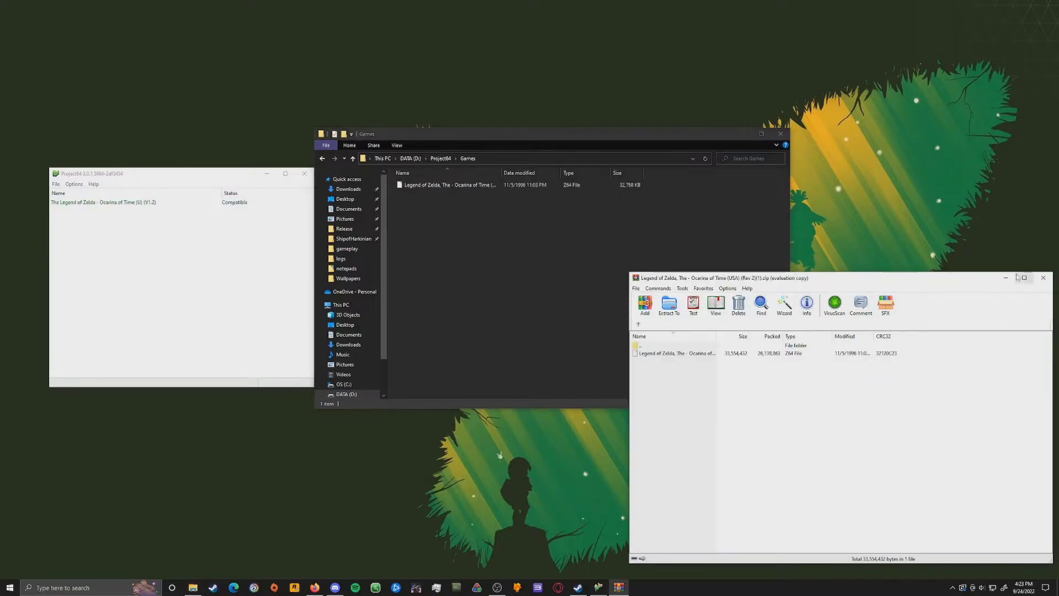
left_click(1006, 283)
left_click(222, 182)
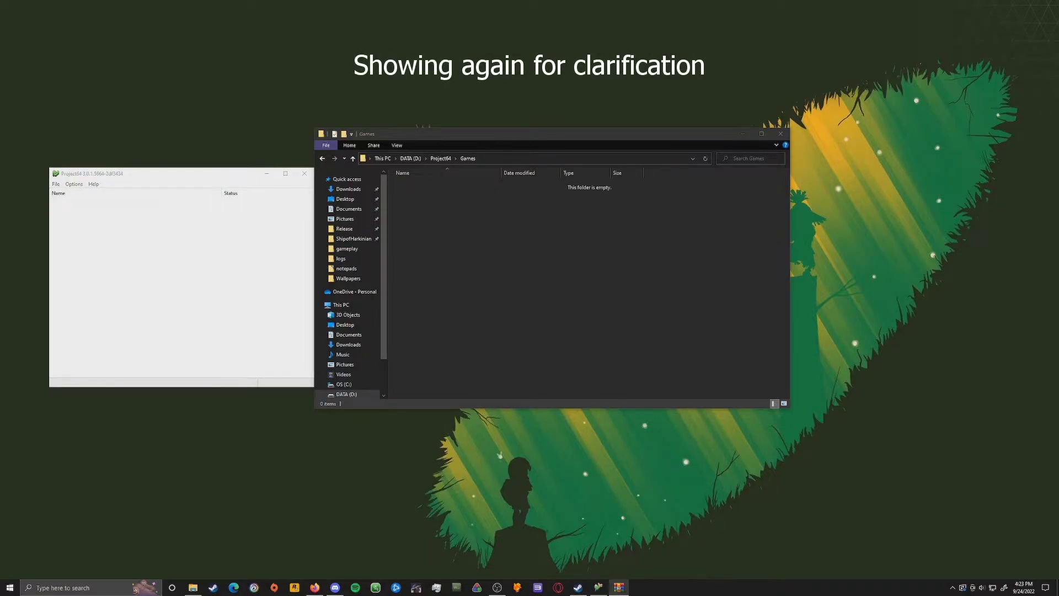
- Re-extract the Z64 ROM into the Games folder and open Project64's Options menu
left_click_drag(1025, 178, 808, 285)
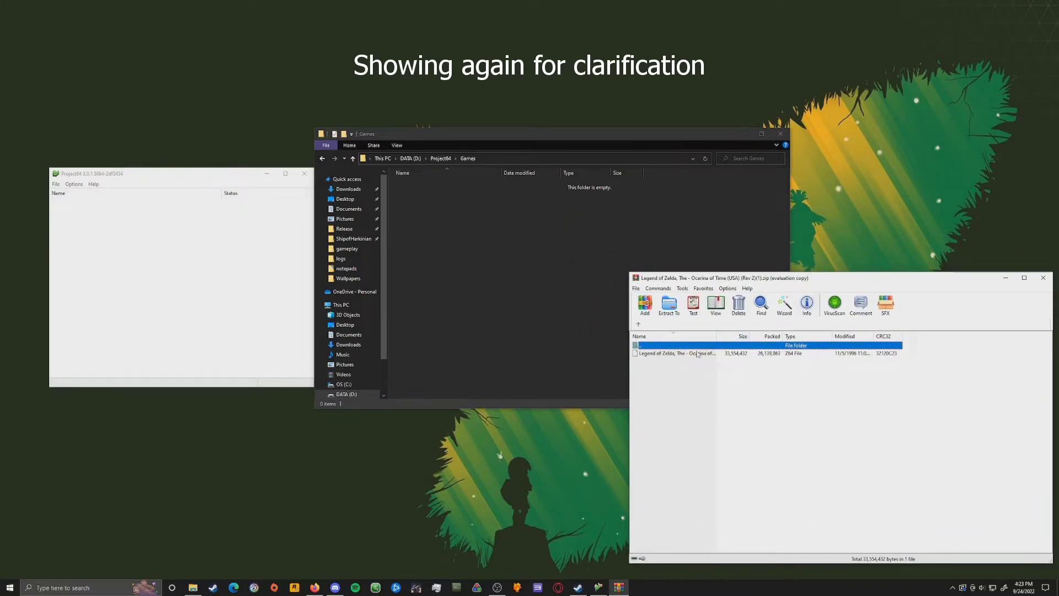
left_click_drag(668, 354, 509, 284)
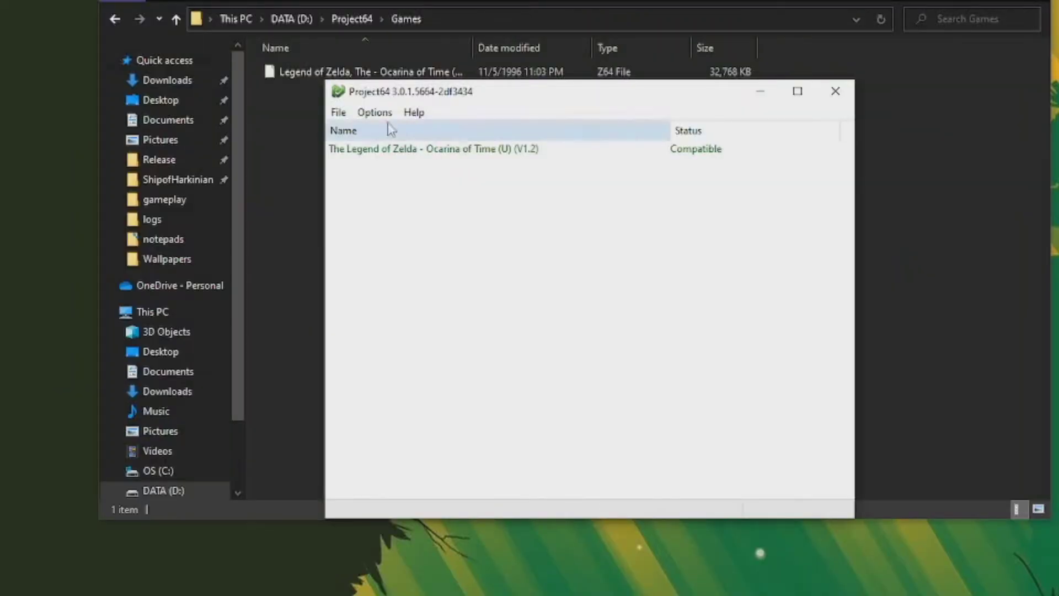
left_click(375, 112)
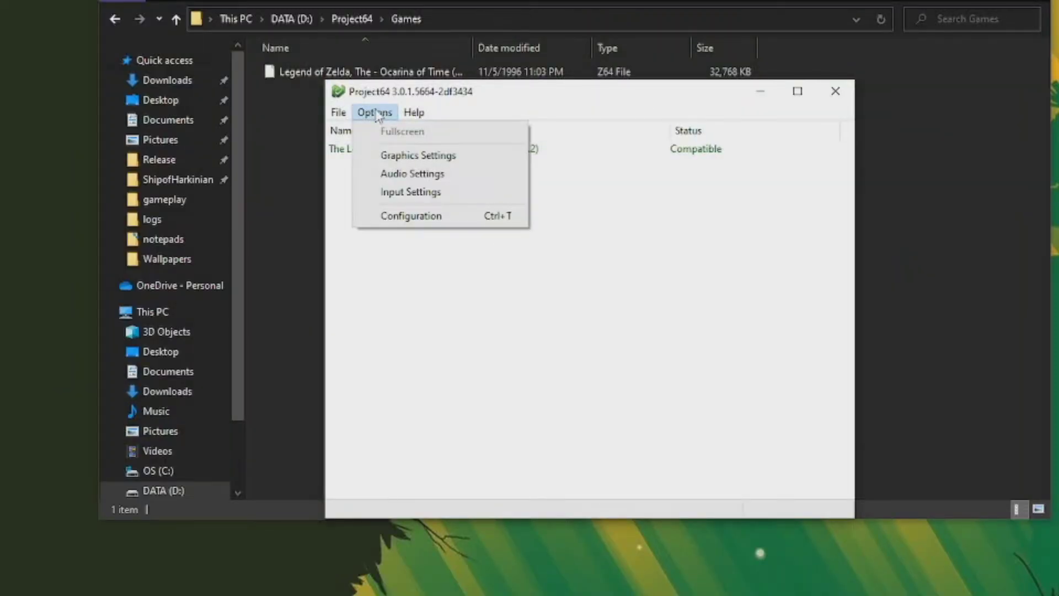
- In Graphics Settings, set full screen 1600 x 900 (16:9), windowed 960 x 720, aspect ratio 4:3
left_click(403, 154)
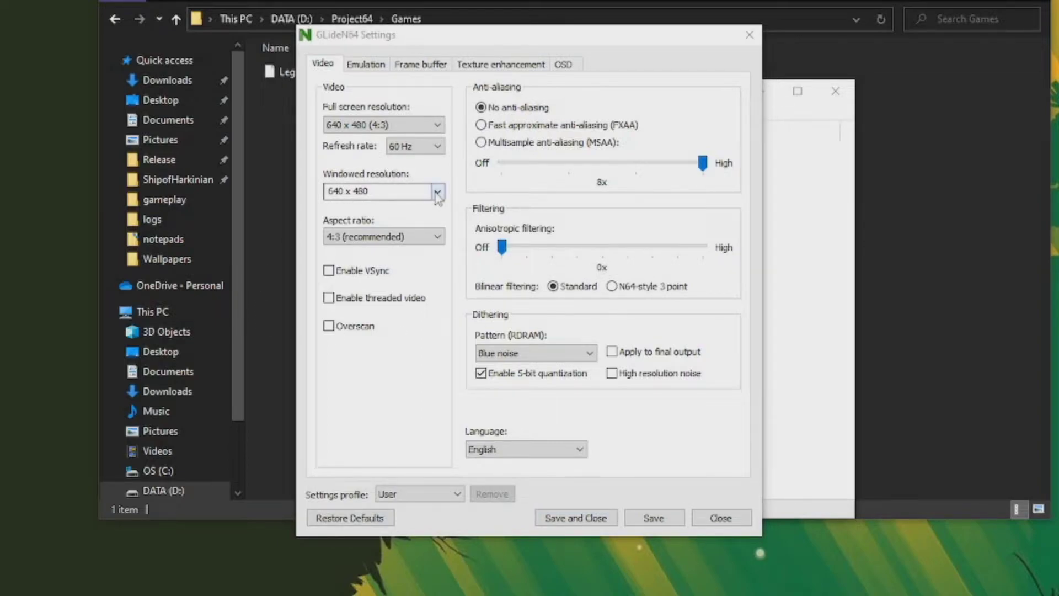
left_click(425, 127)
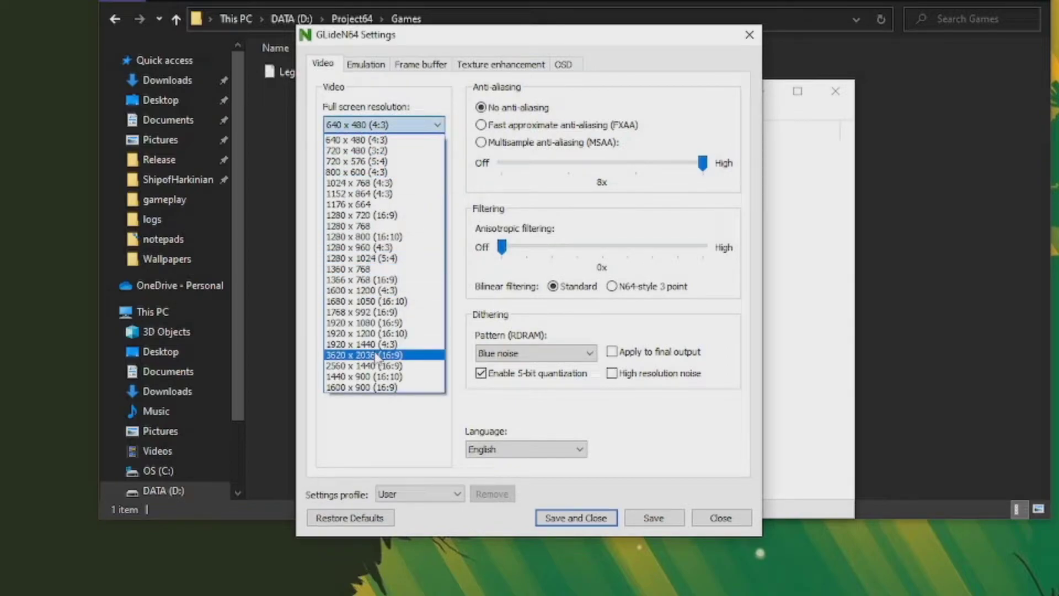
left_click(379, 389)
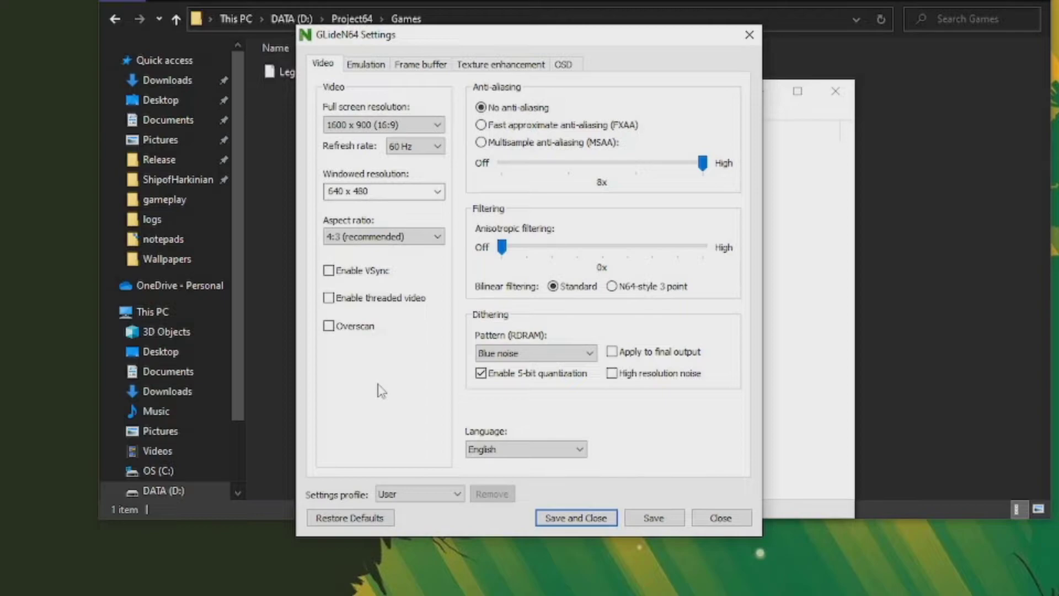
left_click(437, 191)
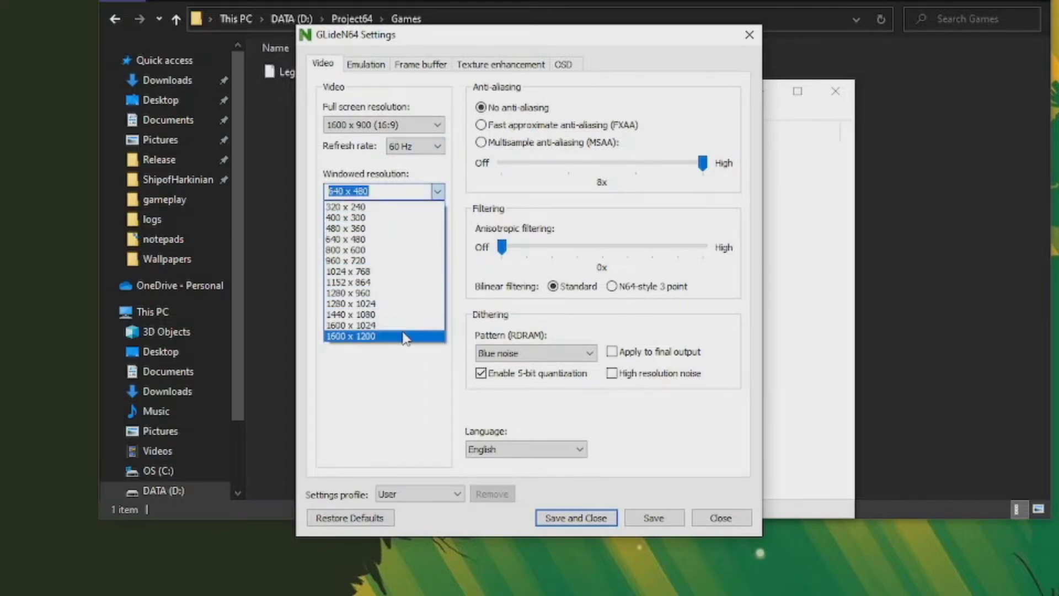
left_click(395, 261)
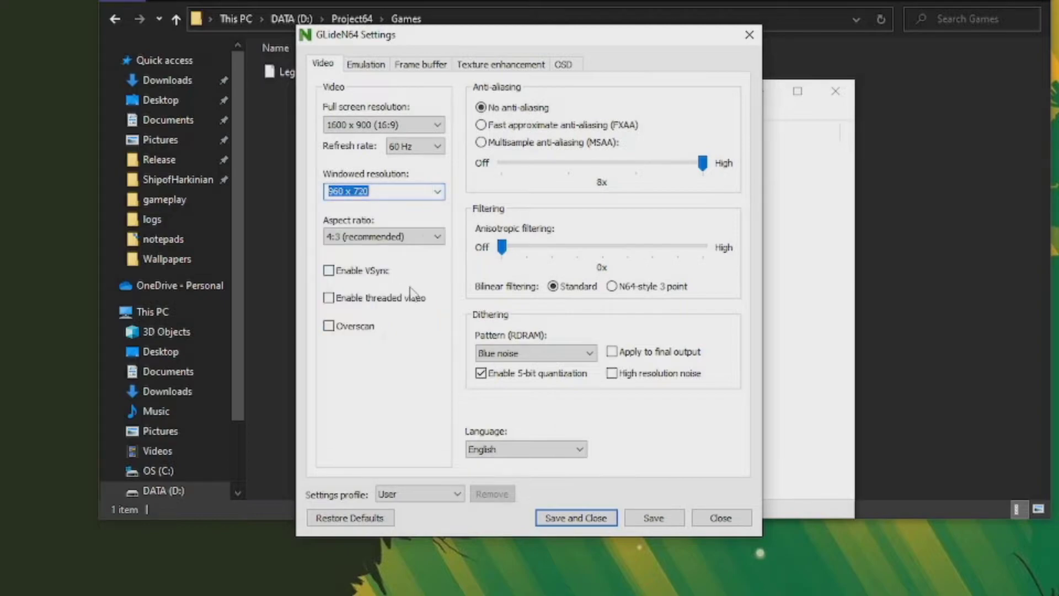
left_click(406, 237)
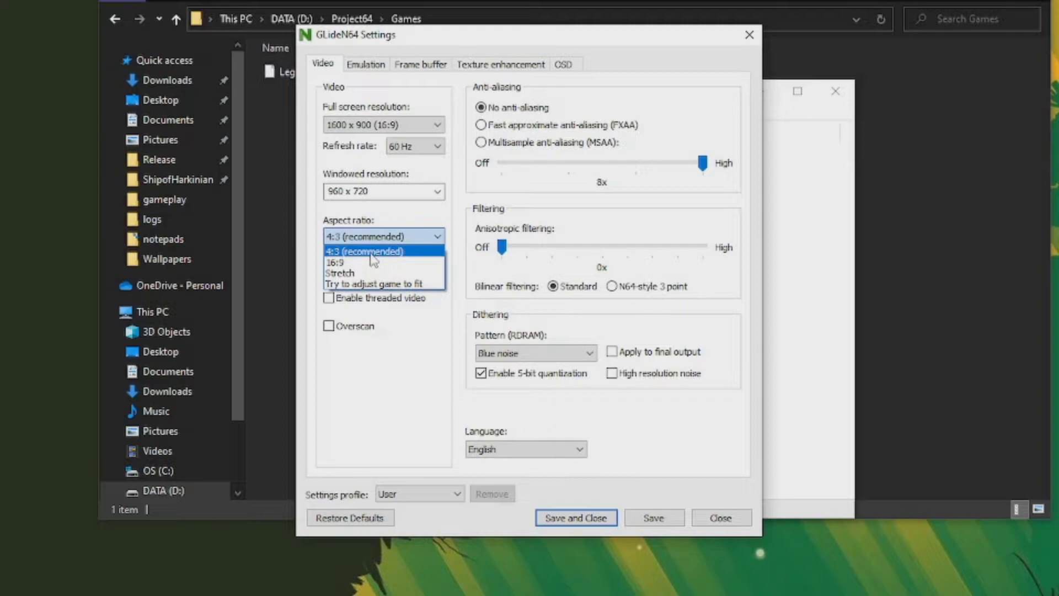
left_click(369, 252)
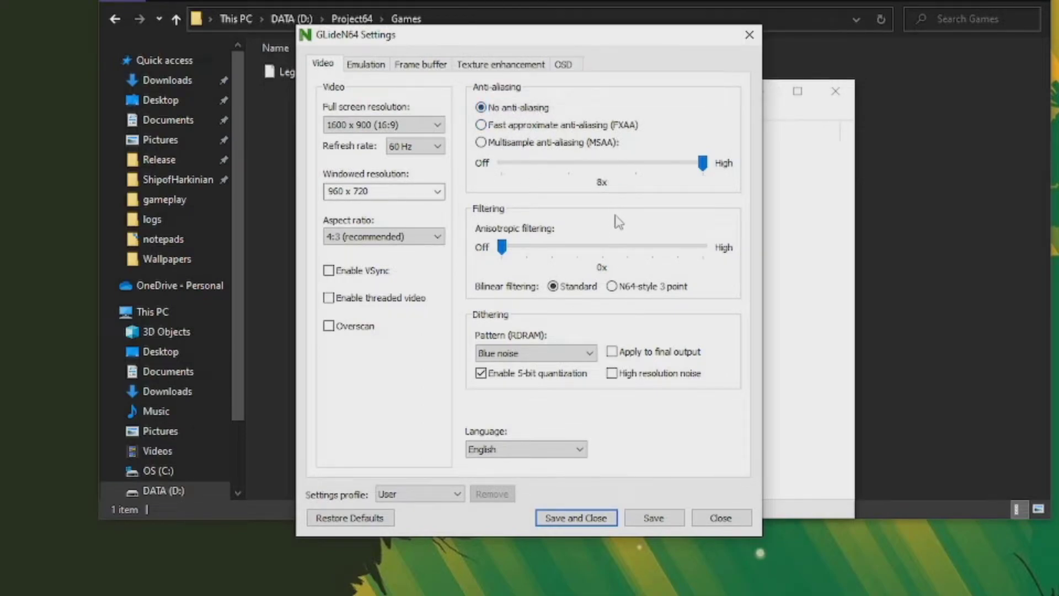
- Set anti-aliasing to 2x multisample MSAA and anisotropic filtering to 8x
left_click(530, 145)
left_click_drag(699, 165, 569, 171)
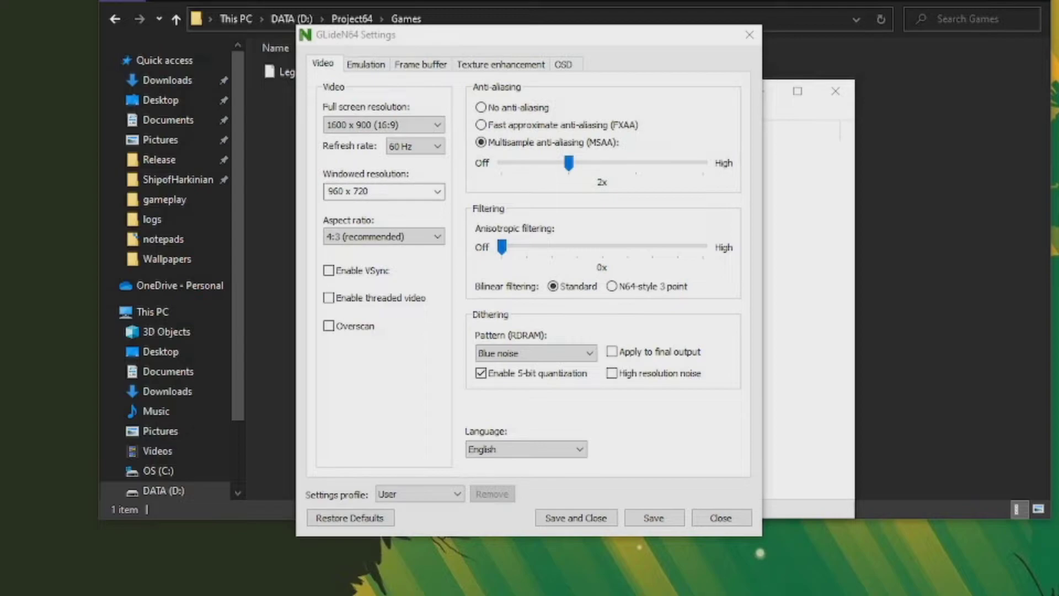
left_click_drag(503, 249, 590, 254)
left_click_drag(565, 246, 602, 247)
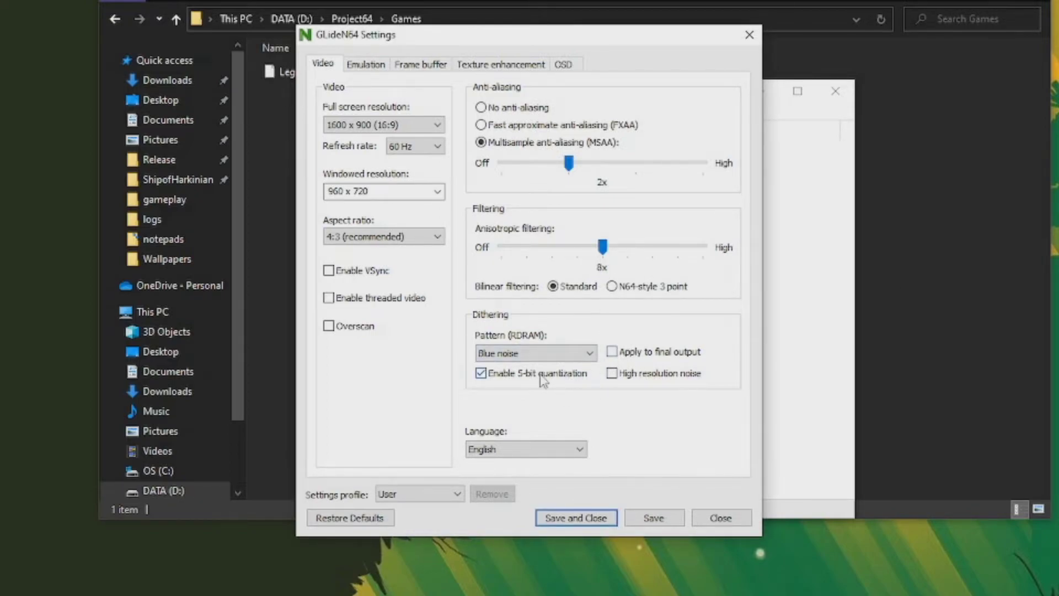
- Keep Blue noise as the dithering pattern and move on to the Emulation settings
left_click(570, 355)
left_click(571, 356)
left_click(535, 354)
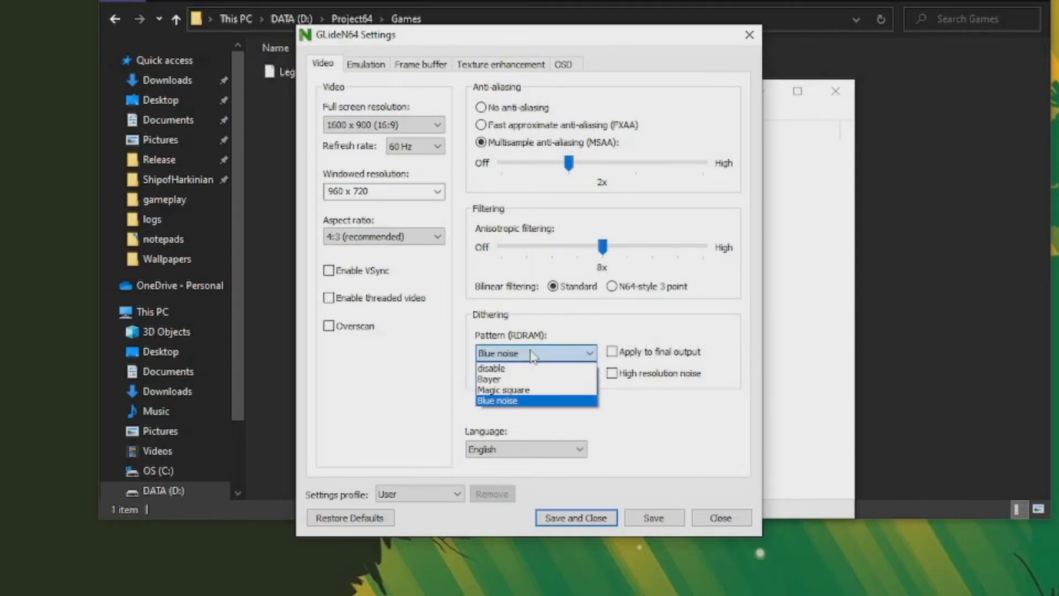
left_click(533, 356)
left_click(375, 65)
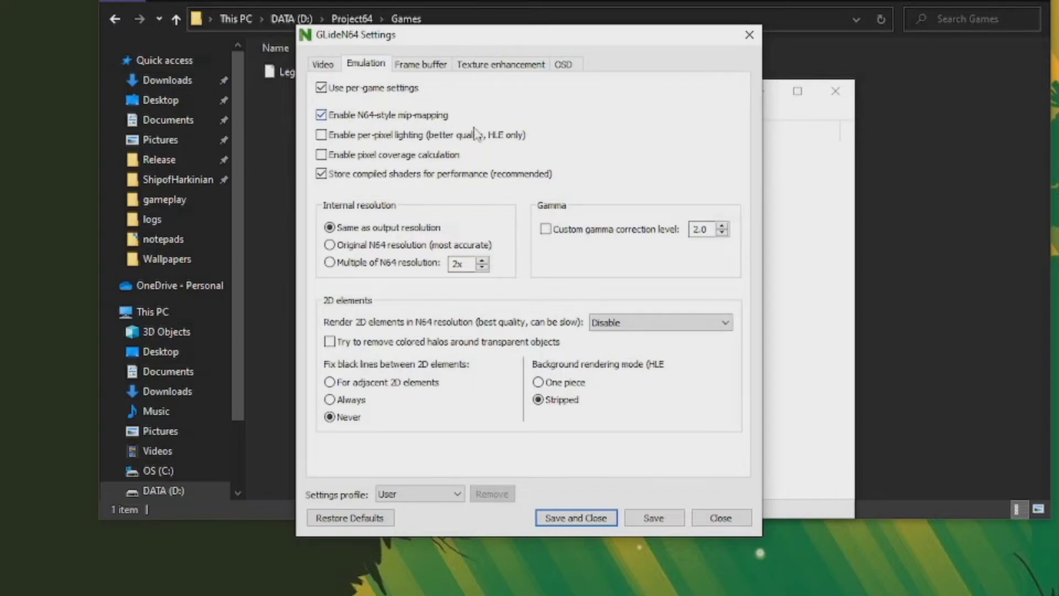
- Enable per-pixel lighting, review the Frame buffer, Texture enhancement and OSD tabs, then save and close
mouse_move(459, 146)
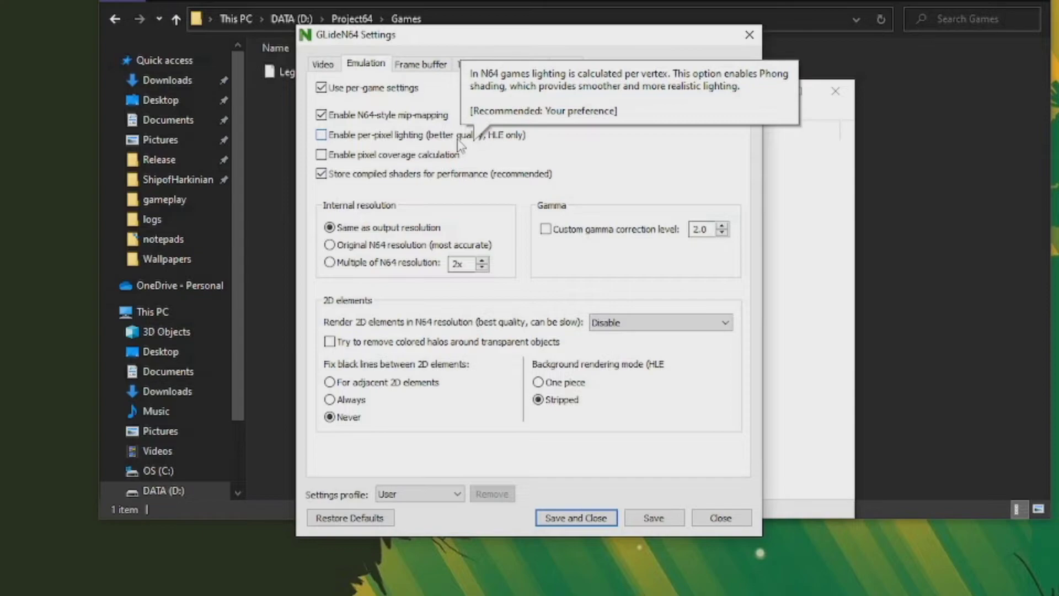
left_click(459, 145)
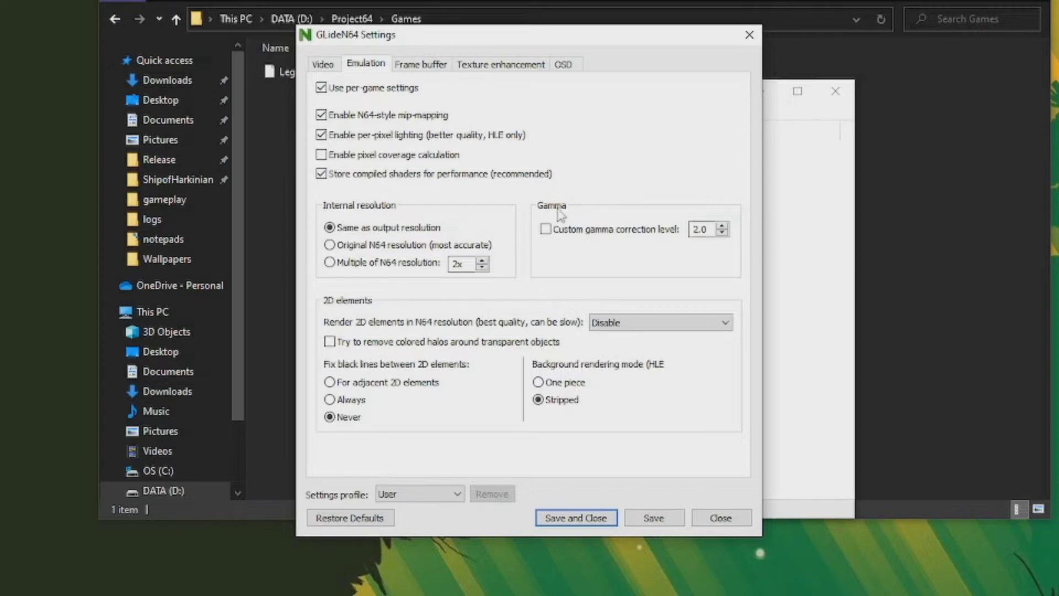
mouse_move(436, 254)
left_click(447, 68)
left_click(511, 67)
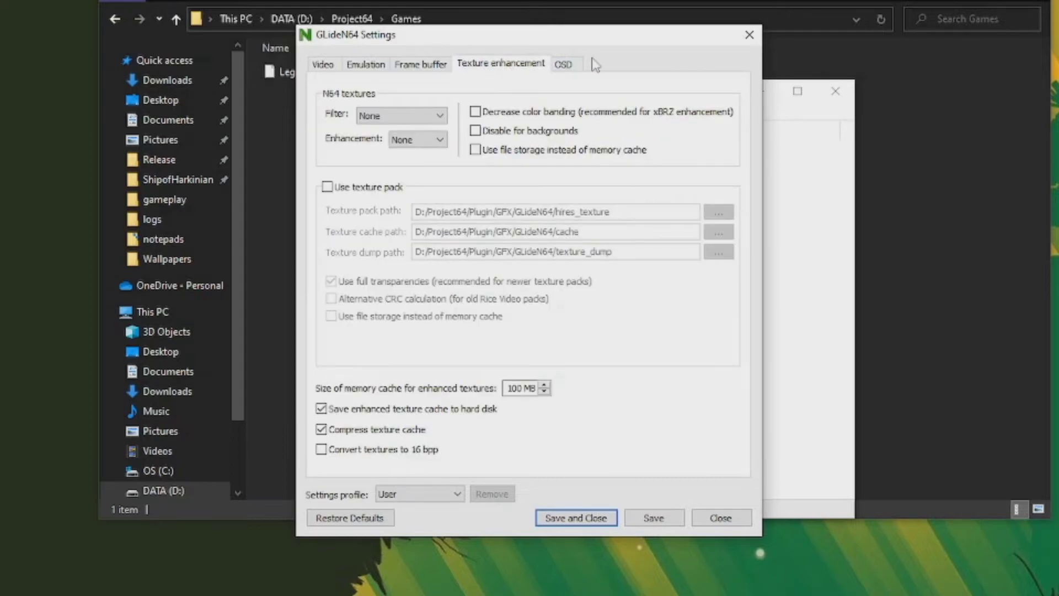
left_click(571, 66)
left_click(329, 65)
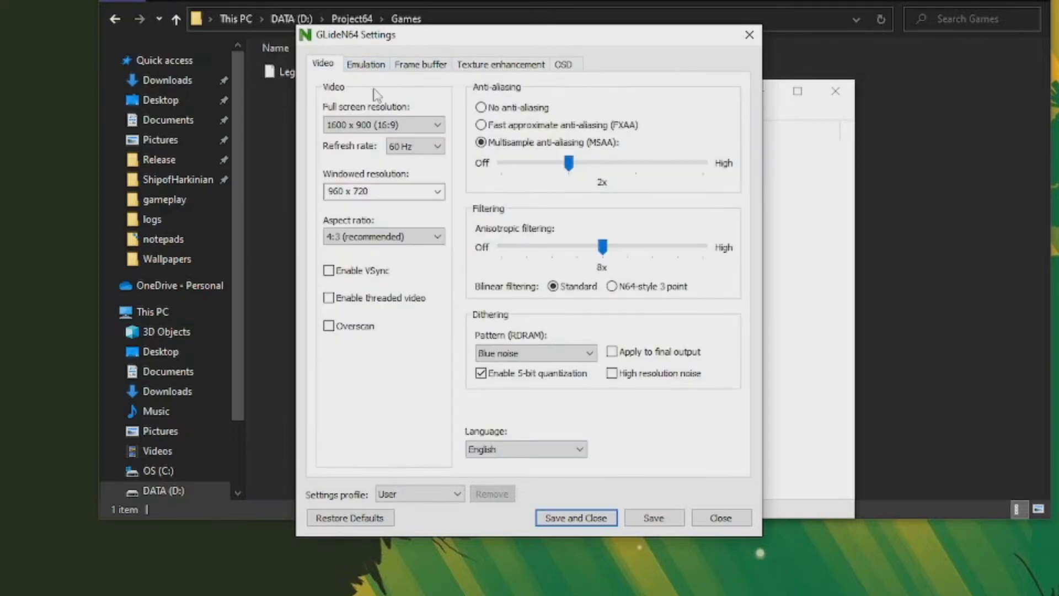
left_click(599, 525)
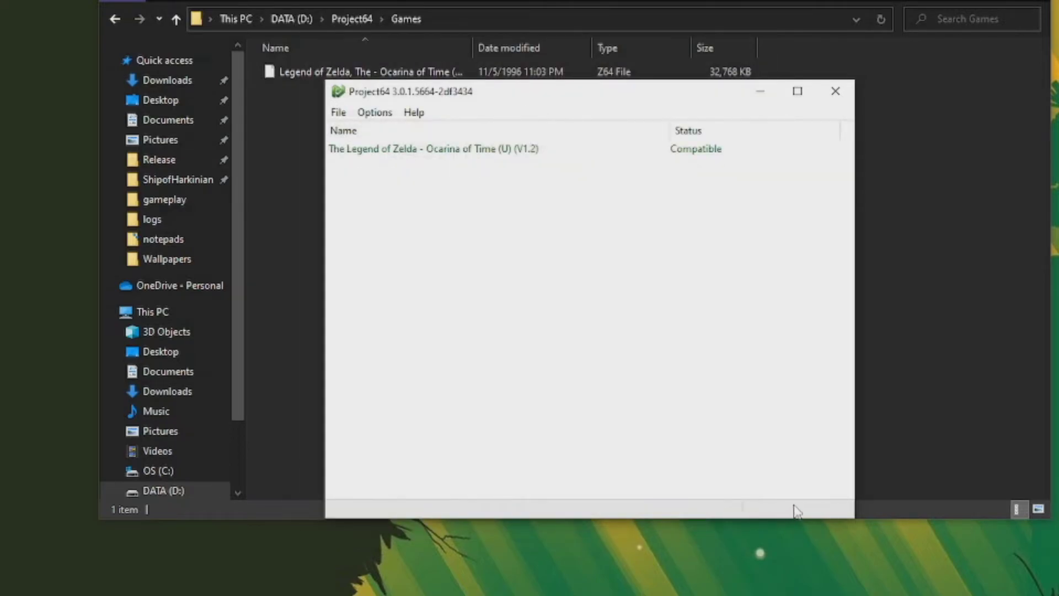
- Leave Audio Settings unchanged, then bring up Player 1's controller Input Settings
left_click(414, 112)
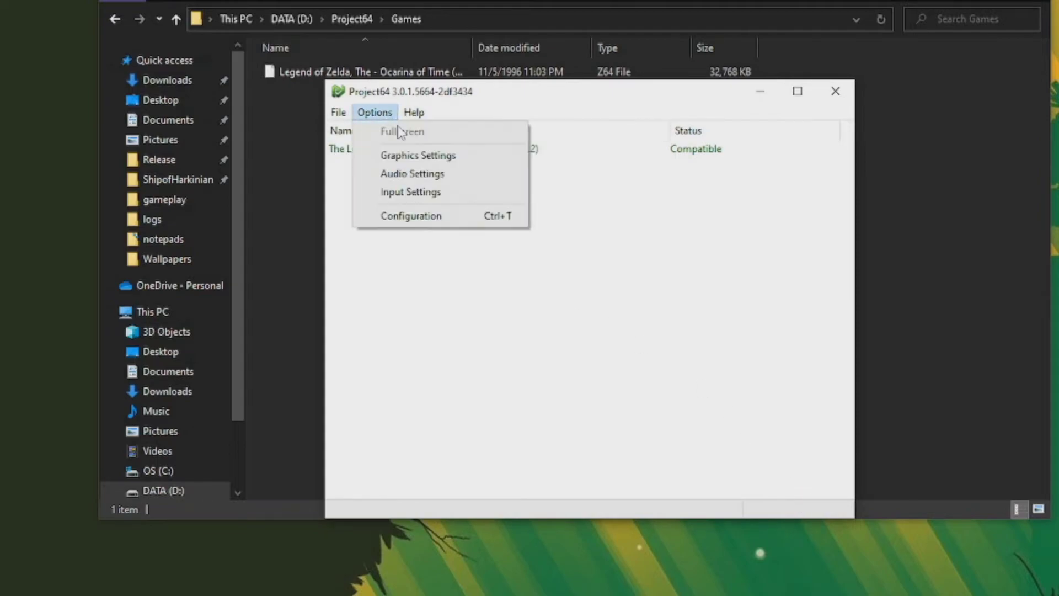
left_click(411, 182)
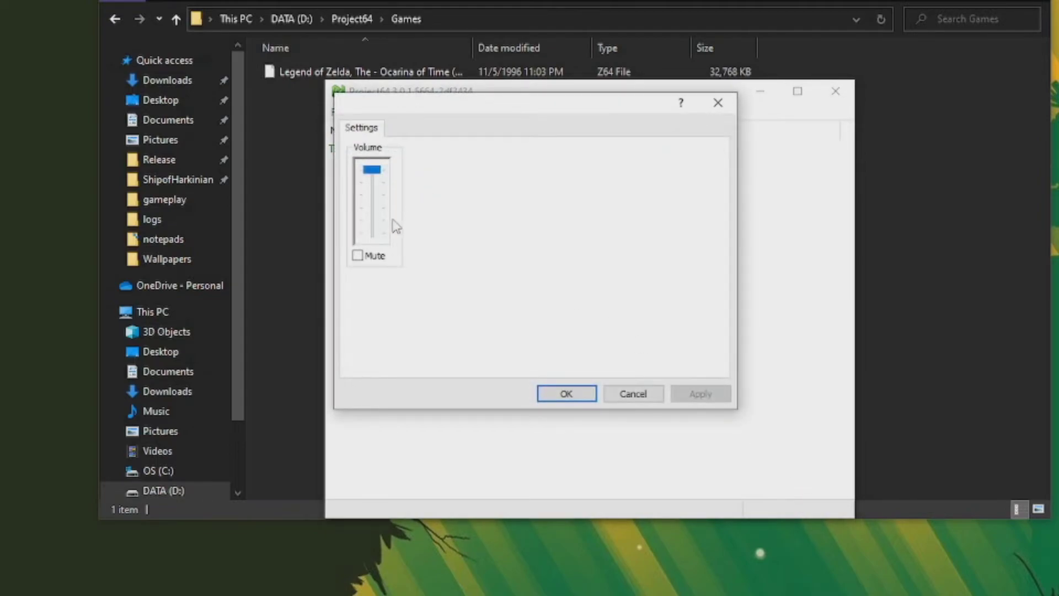
left_click(638, 395)
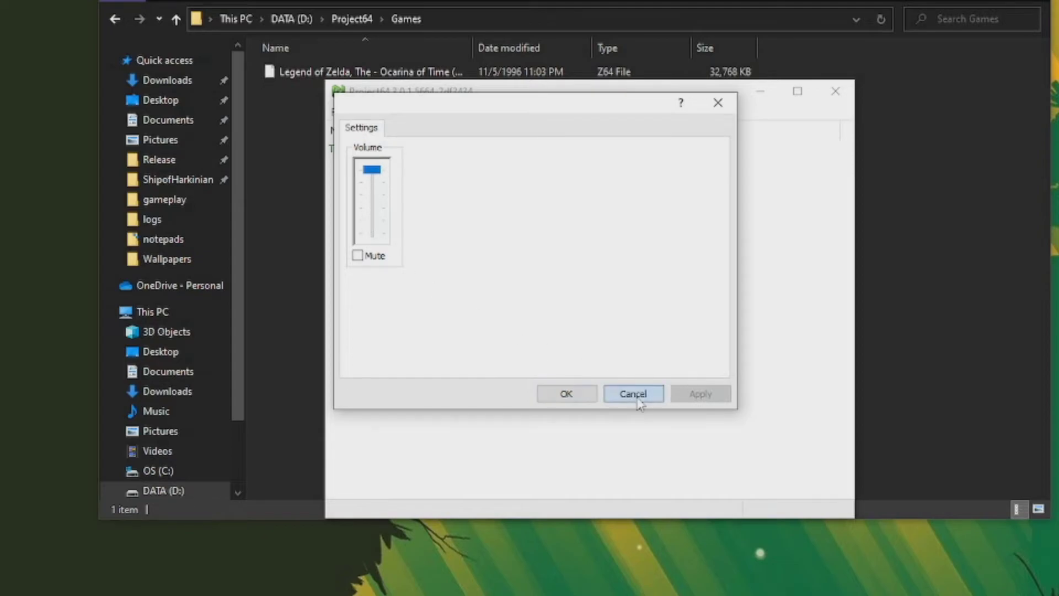
left_click(387, 111)
left_click(416, 194)
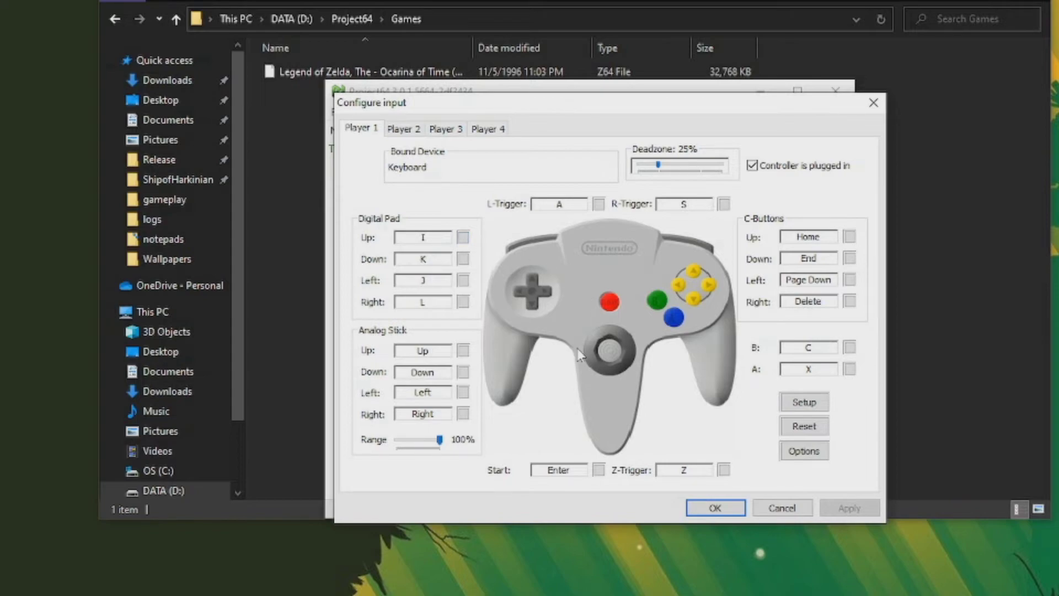
- Bind analog stick up, down, left and right to the W, A, S and D keys
left_click(463, 351)
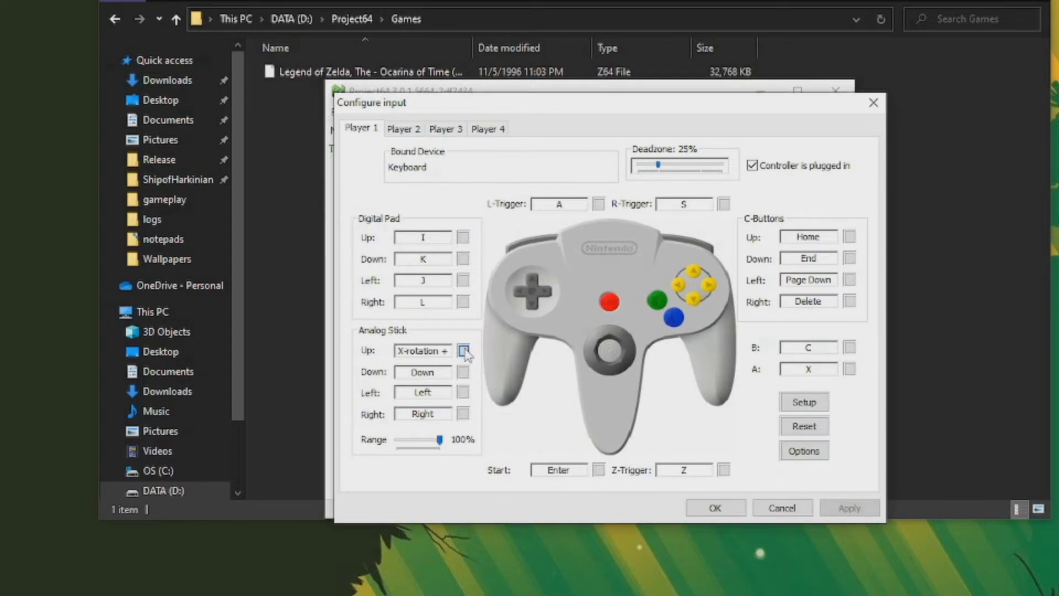
left_click(463, 351)
key("w")
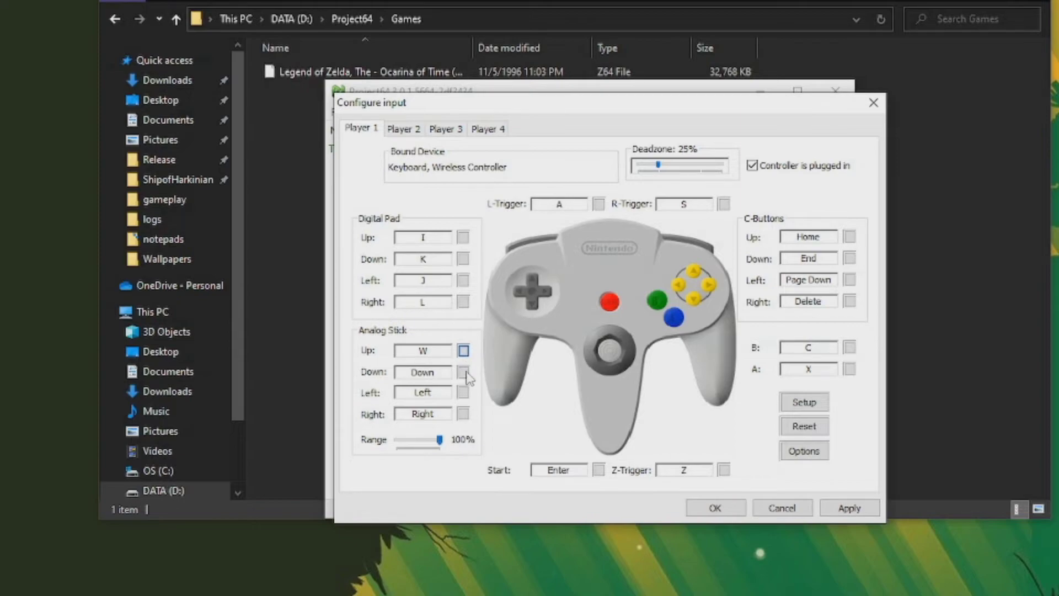
left_click(463, 373)
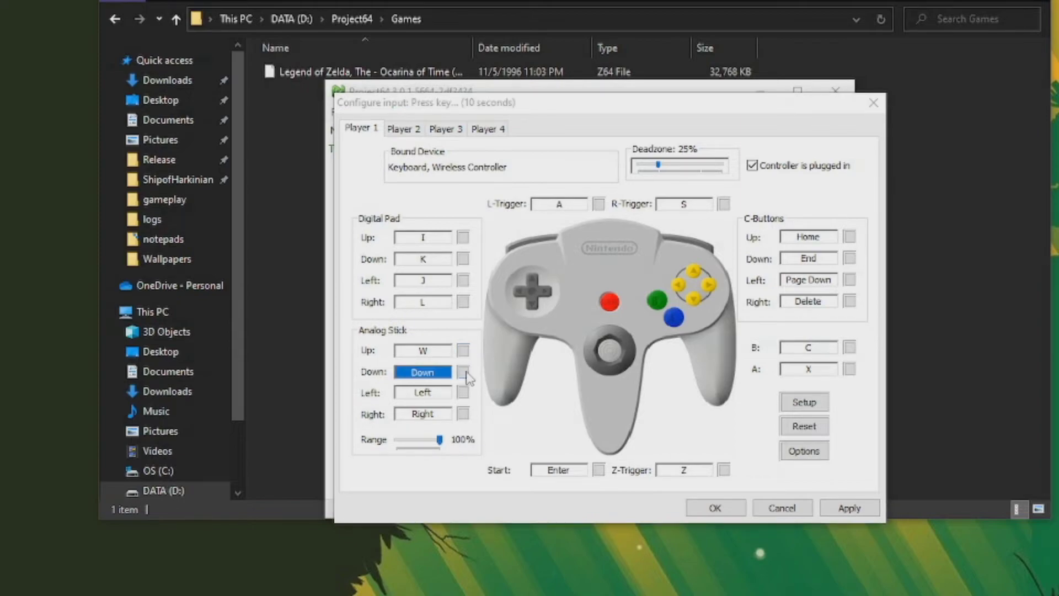
key("a")
left_click(463, 393)
key("s")
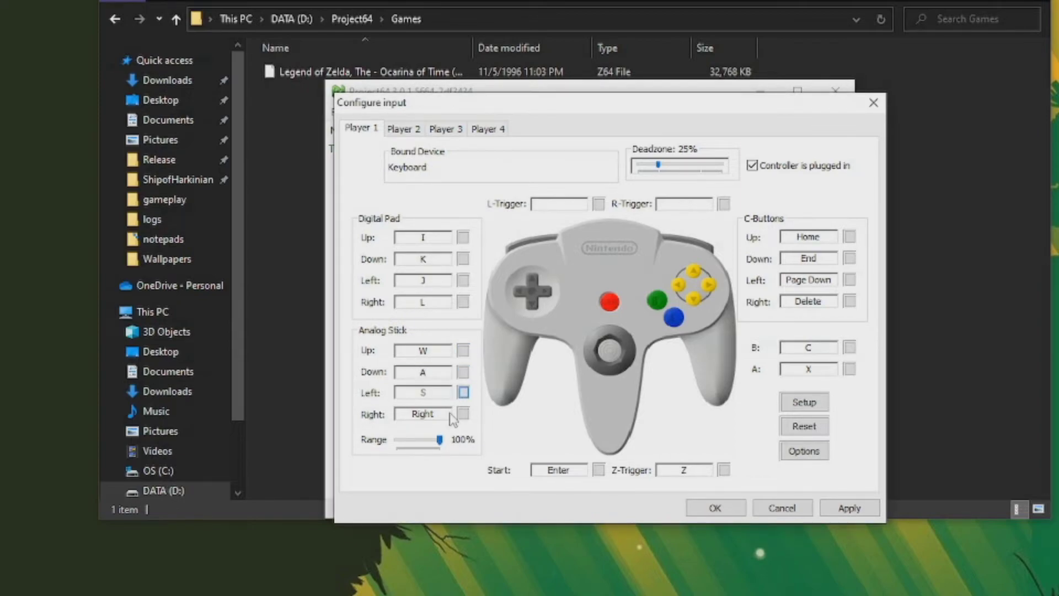
left_click(464, 414)
key("d")
- Bind the digital pad and analog stick directions to the wireless gamepad and apply
left_click(464, 238)
left_click(464, 259)
left_click(464, 259)
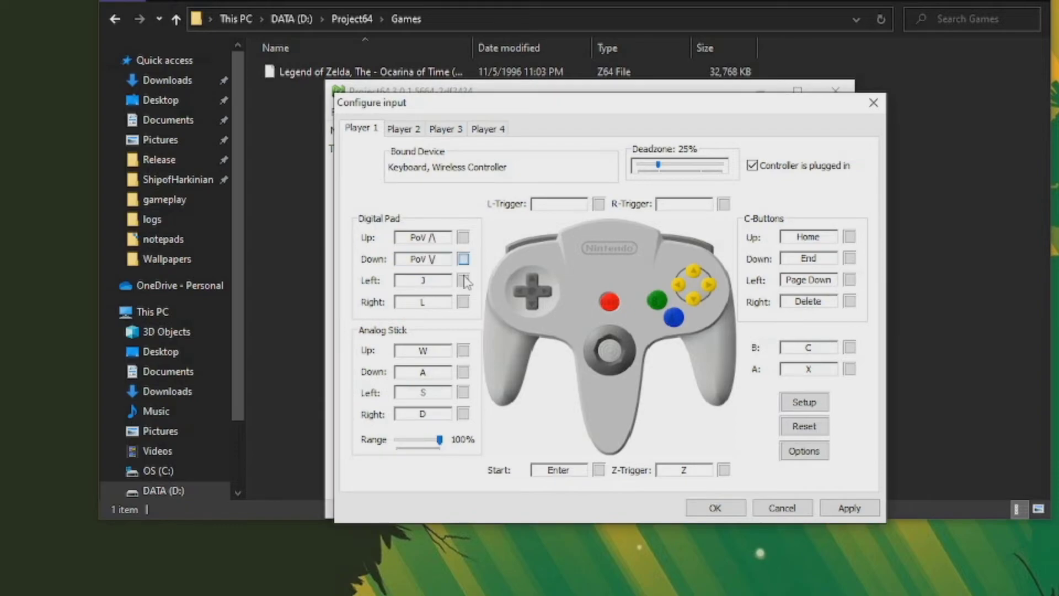
left_click(462, 281)
left_click(464, 302)
left_click(463, 351)
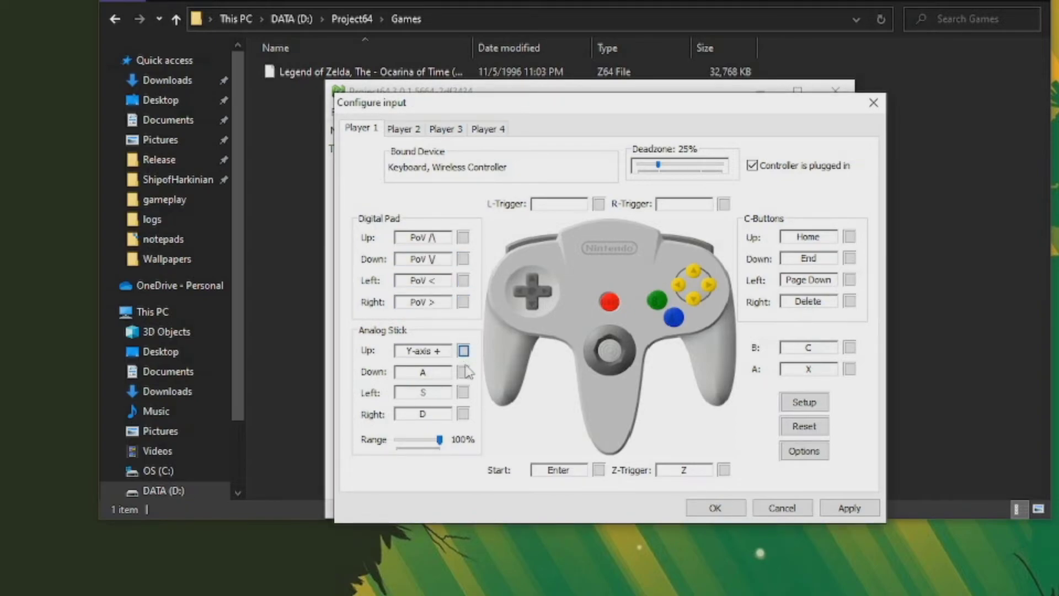
left_click(463, 372)
left_click(464, 392)
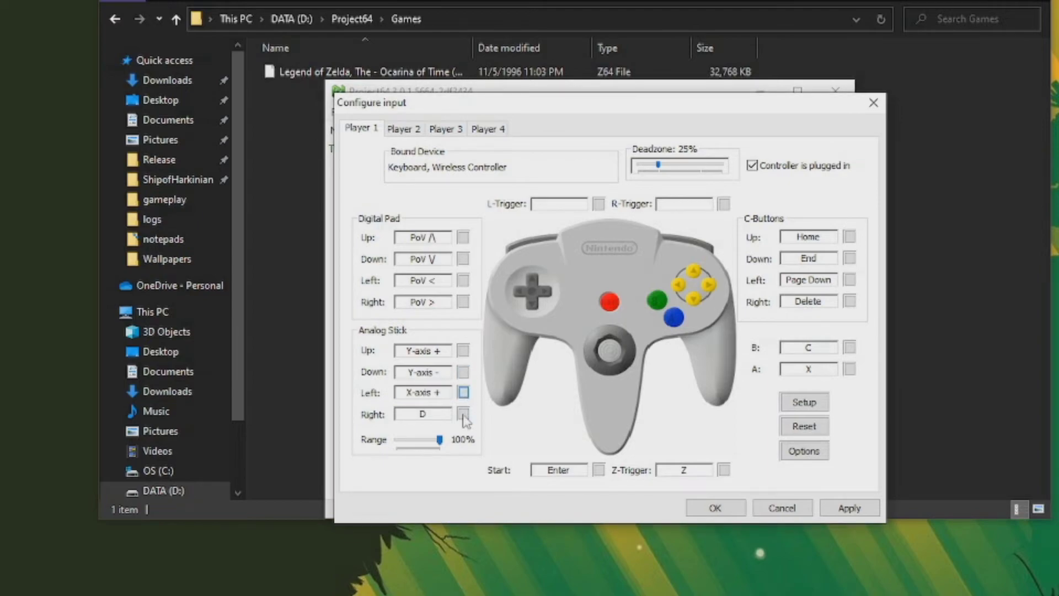
left_click(464, 414)
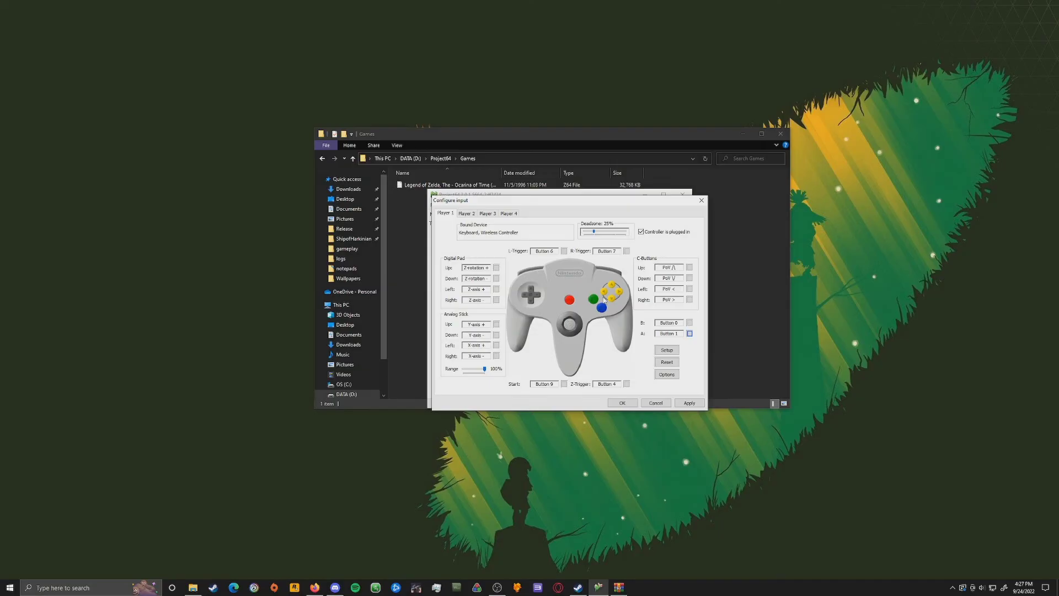
left_click(690, 404)
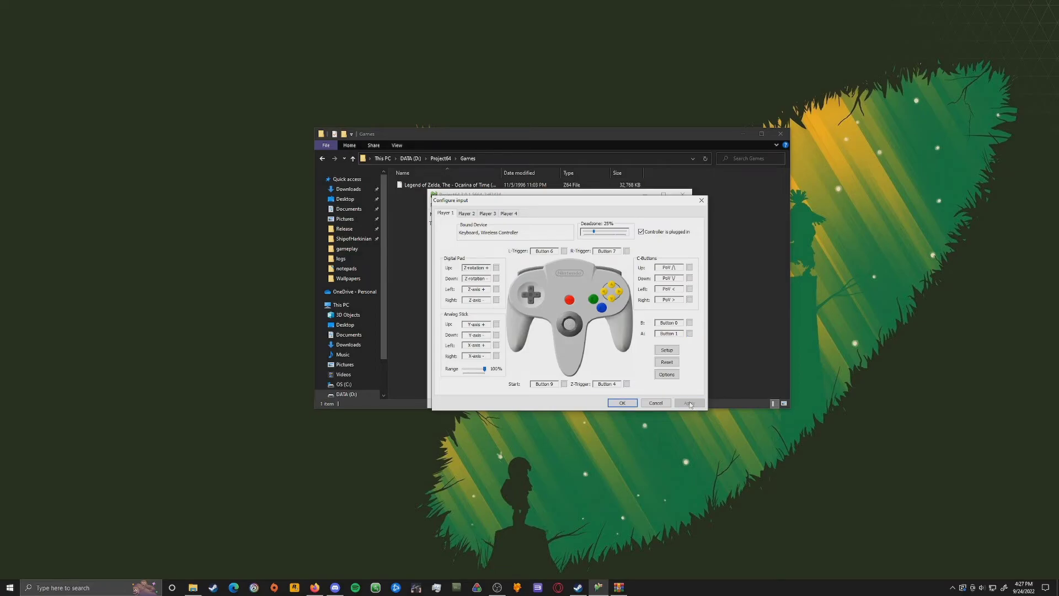
- Confirm the input configuration and launch The Legend of Zelda - Ocarina of Time, moving its window up-left
left_click(623, 404)
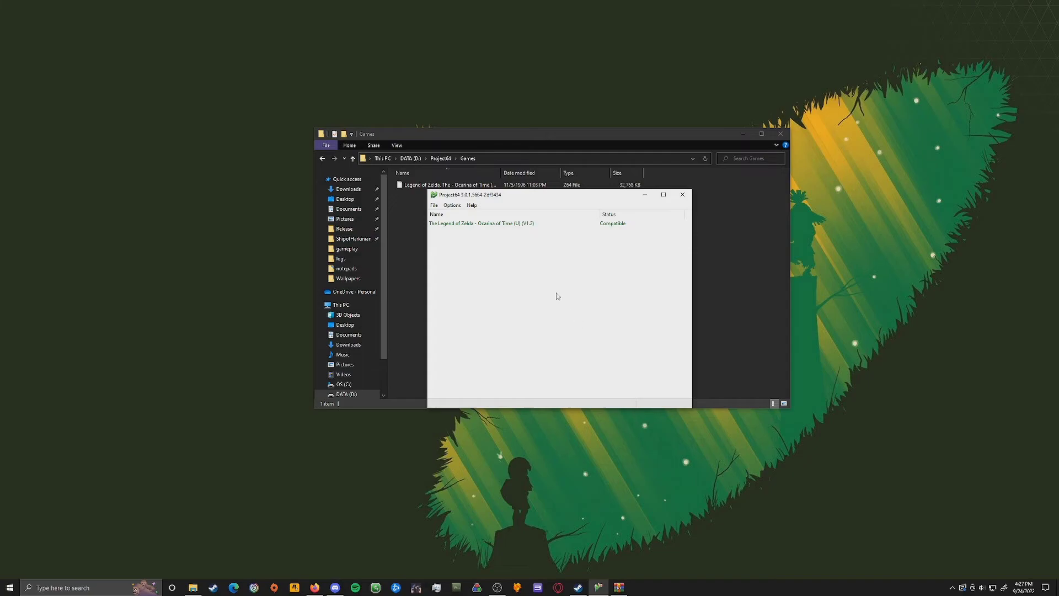
double_click(490, 224)
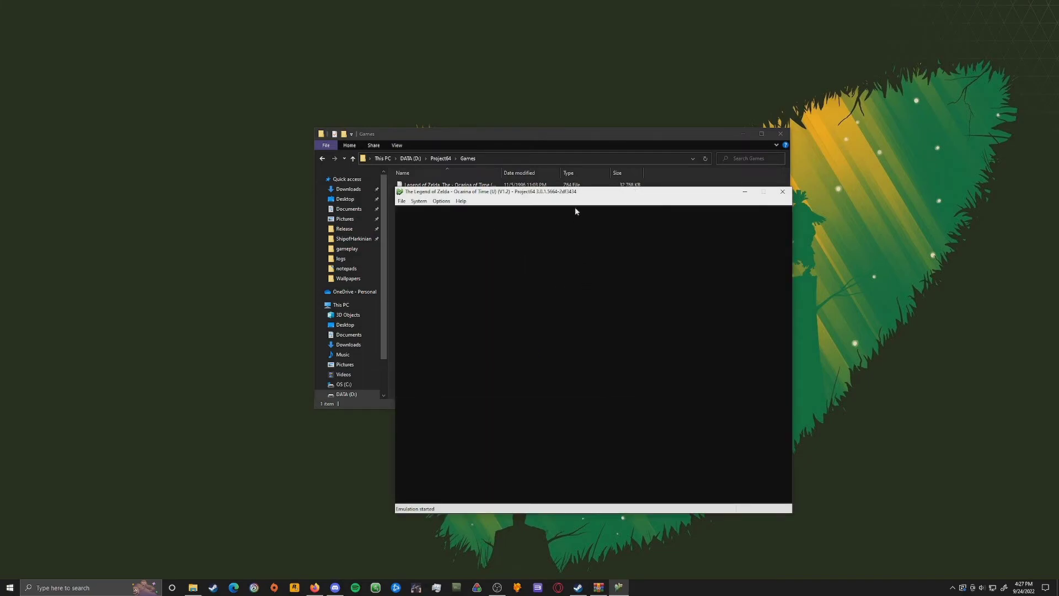
left_click_drag(575, 192, 545, 178)
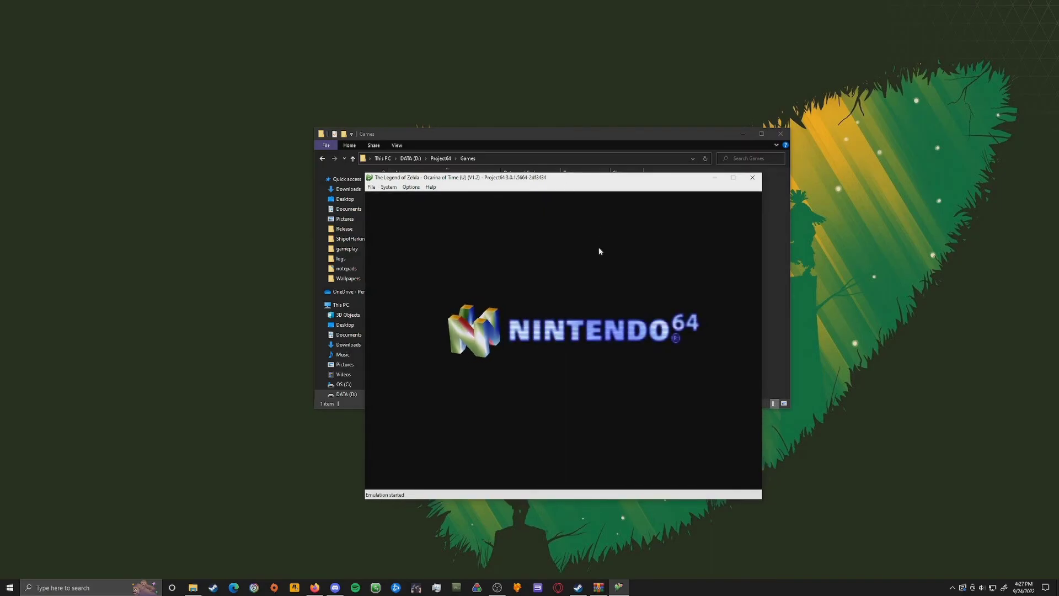